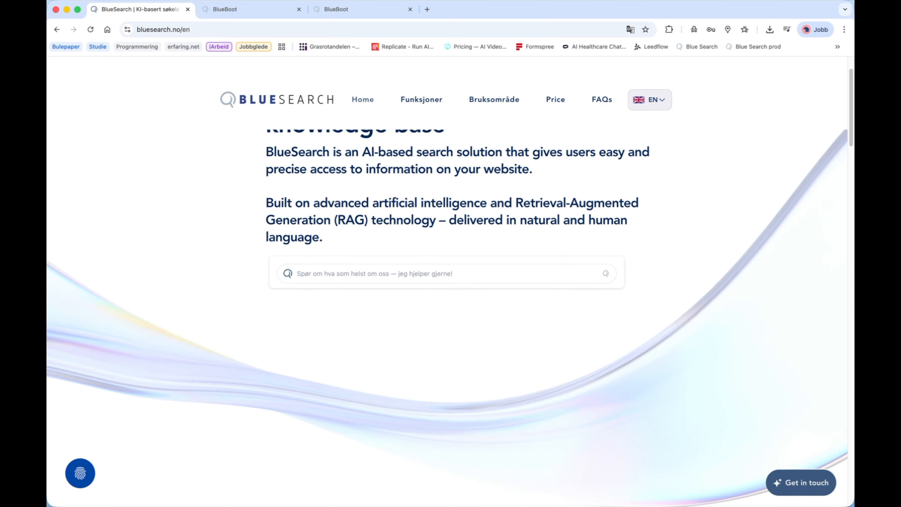
pyautogui.scroll(-4, 443, 416)
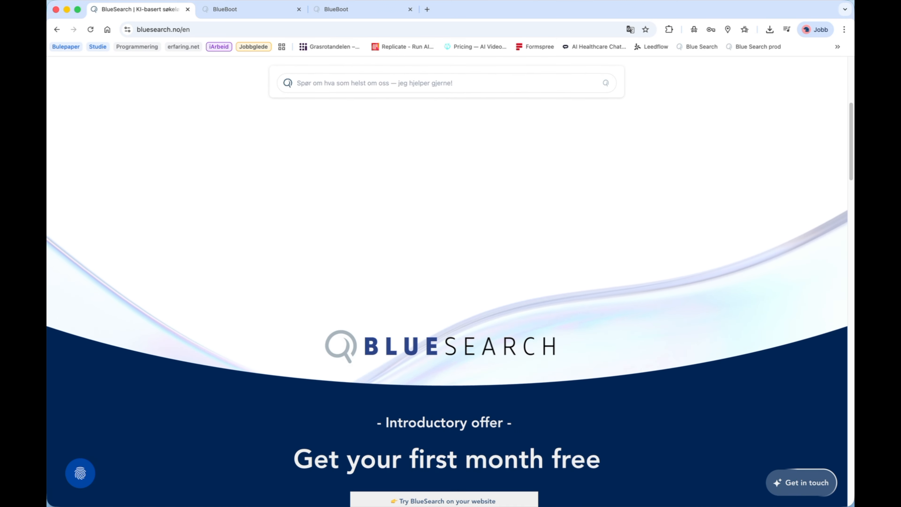
pyautogui.keyDown('super'); pyautogui.click(444, 415); pyautogui.keyUp('super')
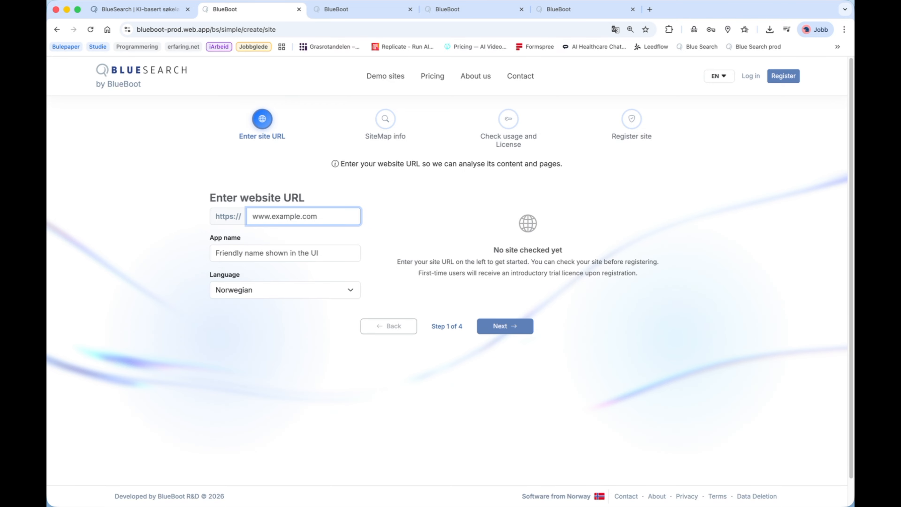
pyautogui.write('www.okonomihuset.no')
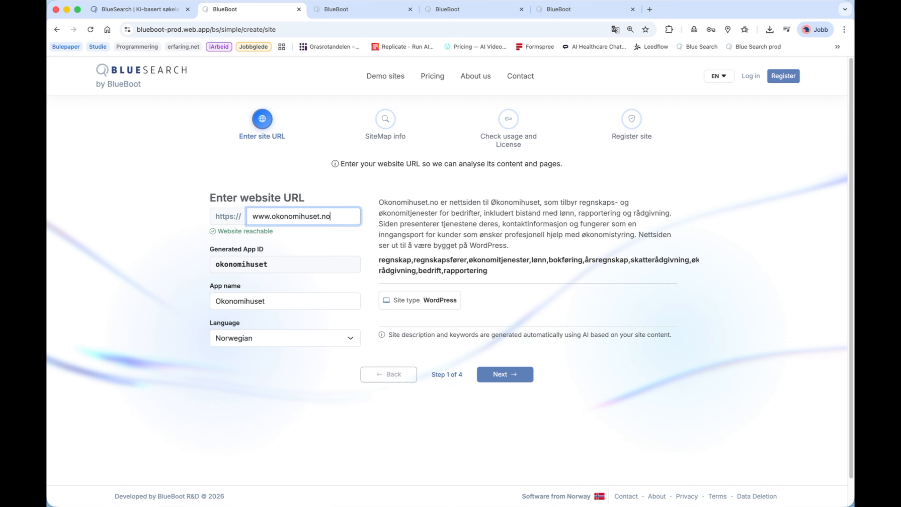
pyautogui.click(505, 374)
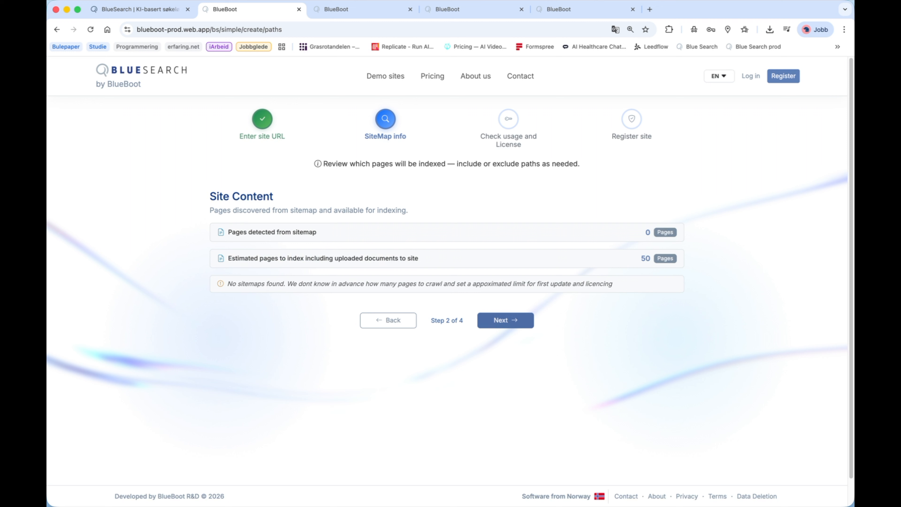
pyautogui.click(505, 320)
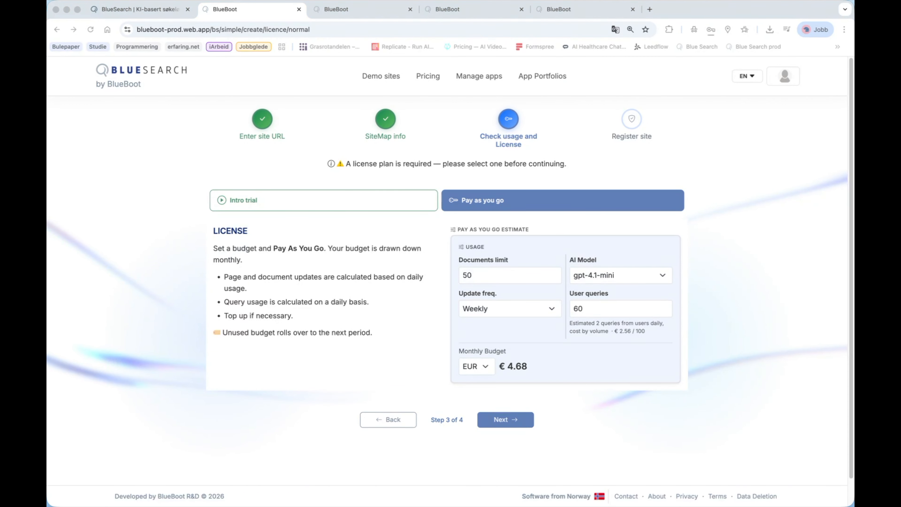
# - Set the pay-as-you-go estimate to a documents limit of 500 and 1000 user queries
pyautogui.click(510, 275)
pyautogui.click(510, 275)
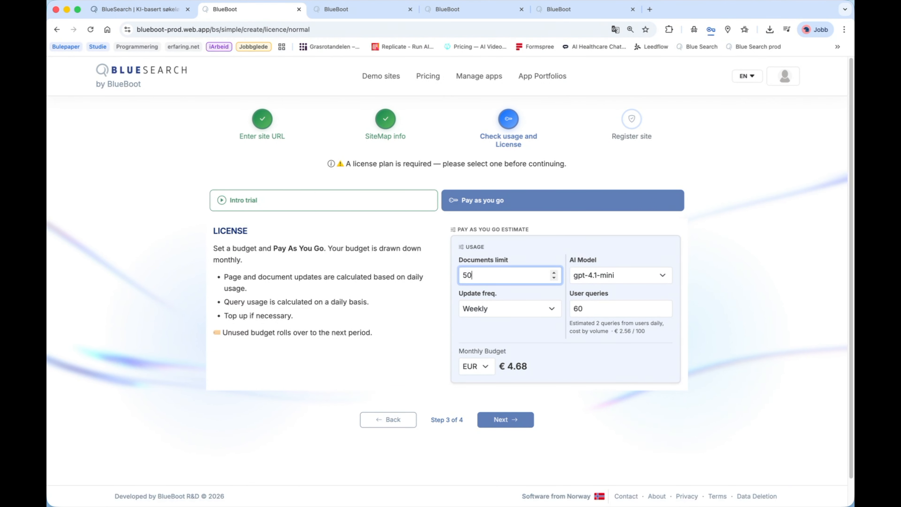
pyautogui.write('0')
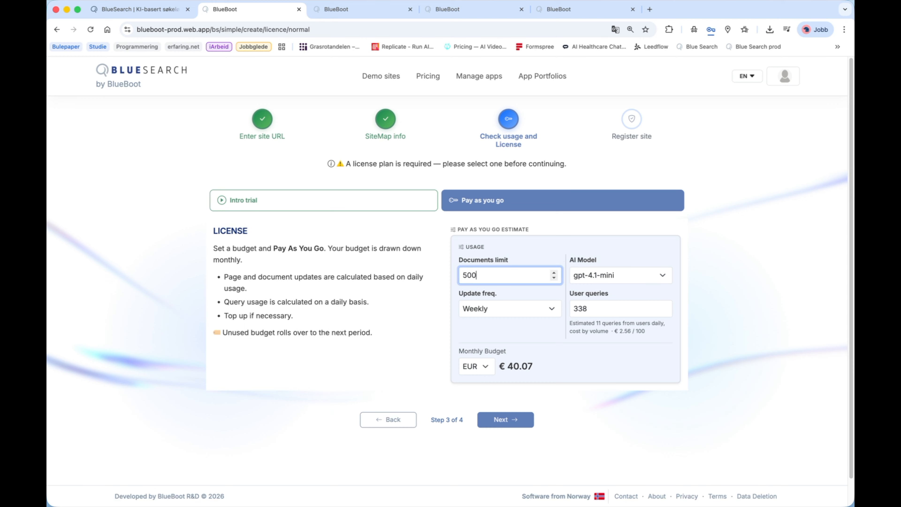
pyautogui.moveTo(602, 308); pyautogui.dragTo(572, 309)
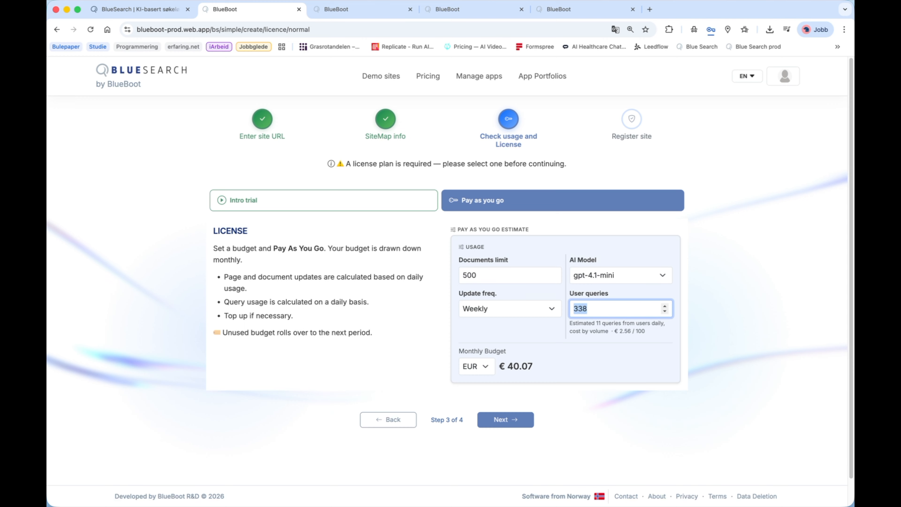
pyautogui.write('100')
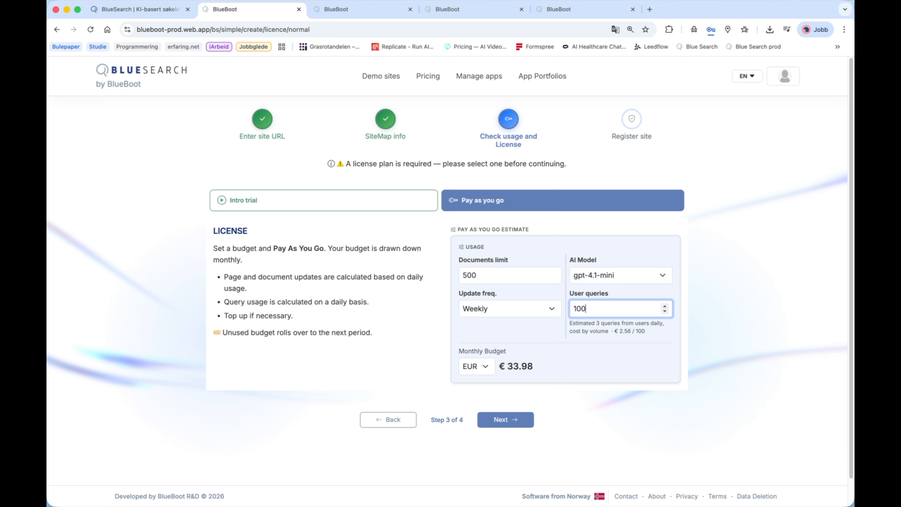
pyautogui.write('0')
# - Try the Daily update frequency in the pay-as-you-go estimate, and settle on Monthly
pyautogui.click(521, 308)
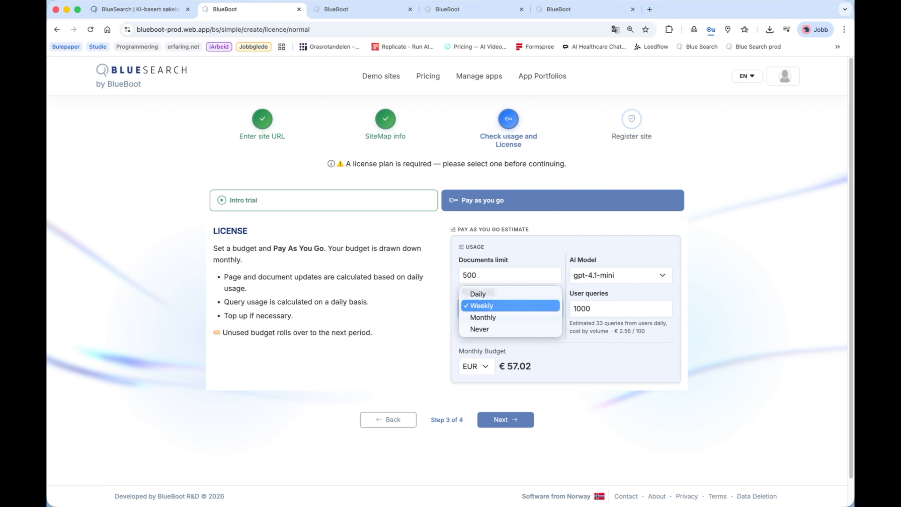
pyautogui.click(511, 294)
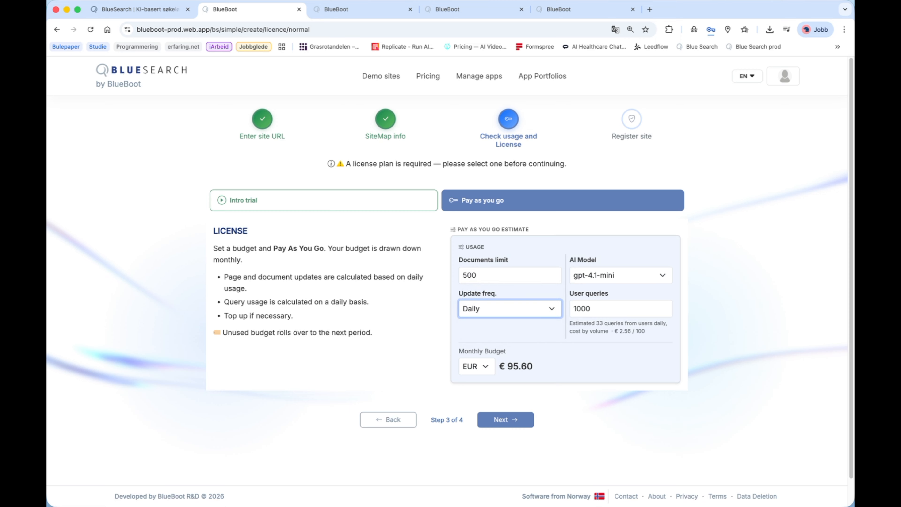
pyautogui.click(510, 309)
pyautogui.click(509, 330)
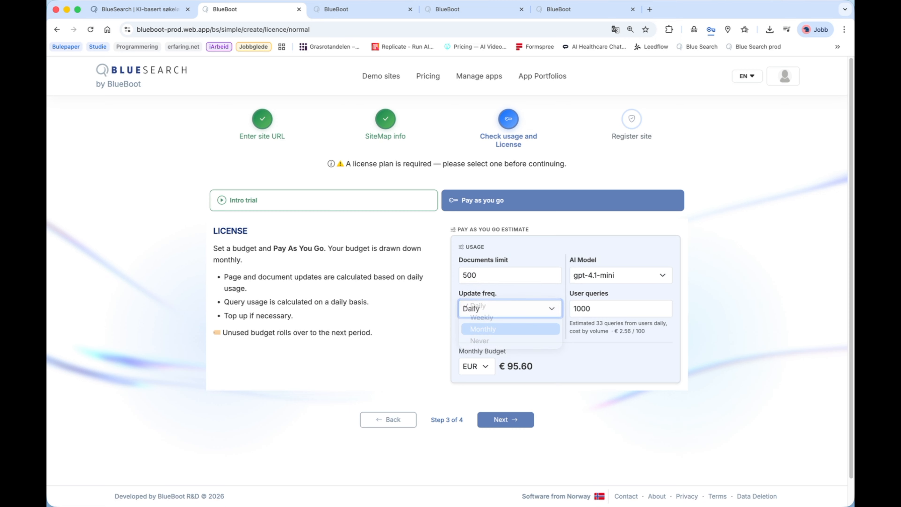
pyautogui.click(510, 308)
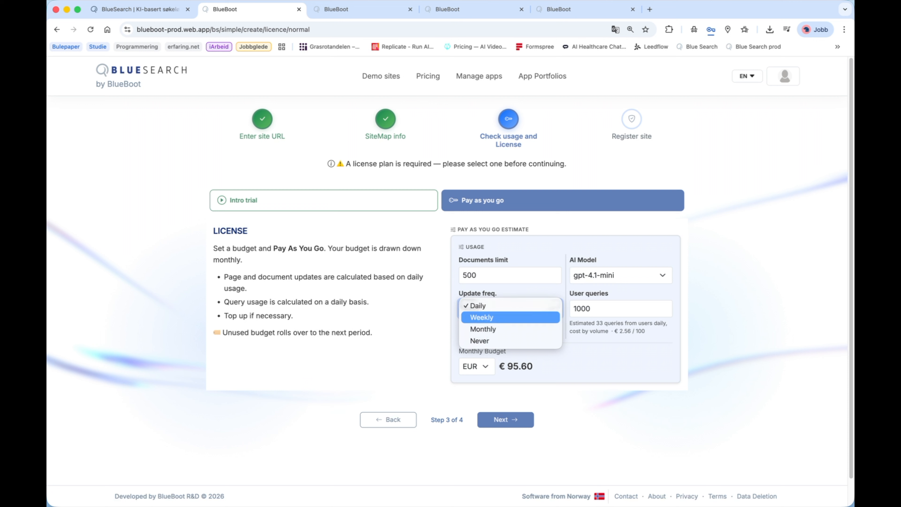
pyautogui.click(510, 329)
pyautogui.click(510, 330)
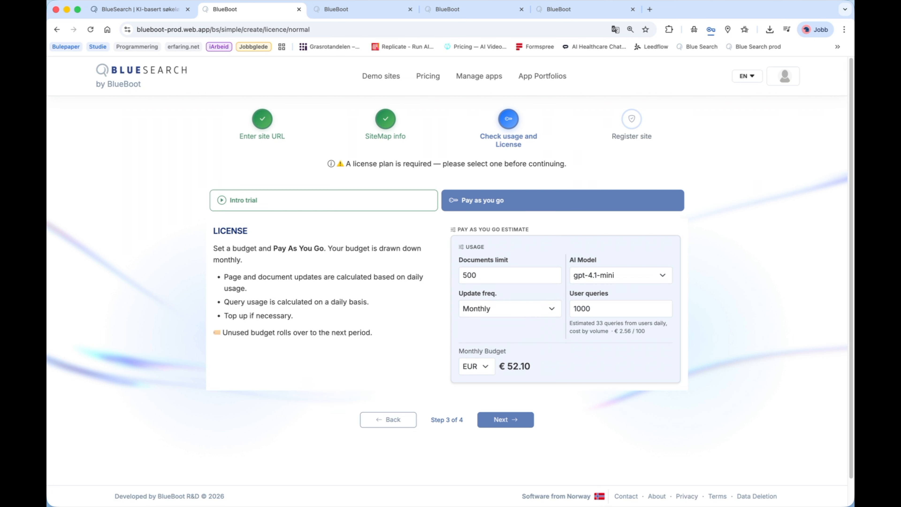
# - Try a documents limit of 5050 in the pay-as-you-go estimate and reduce it to 50
pyautogui.moveTo(478, 275); pyautogui.dragTo(461, 275)
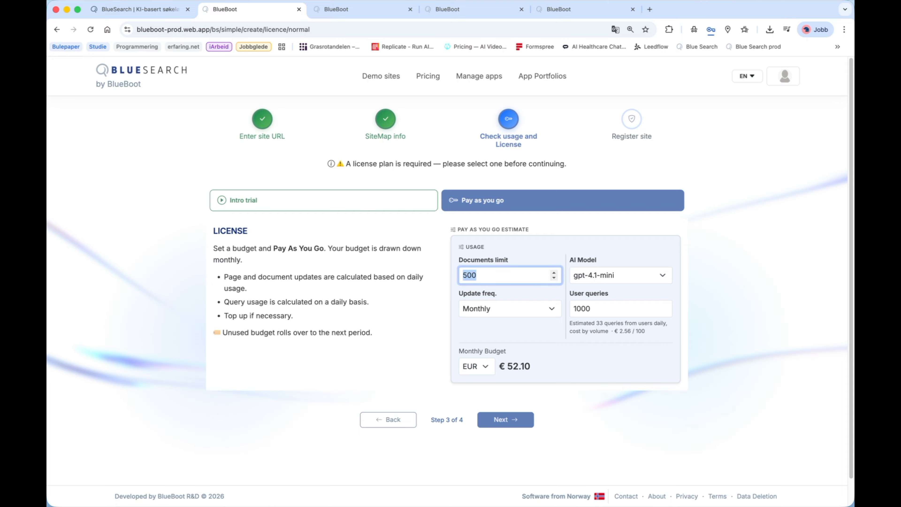
pyautogui.write('5050')
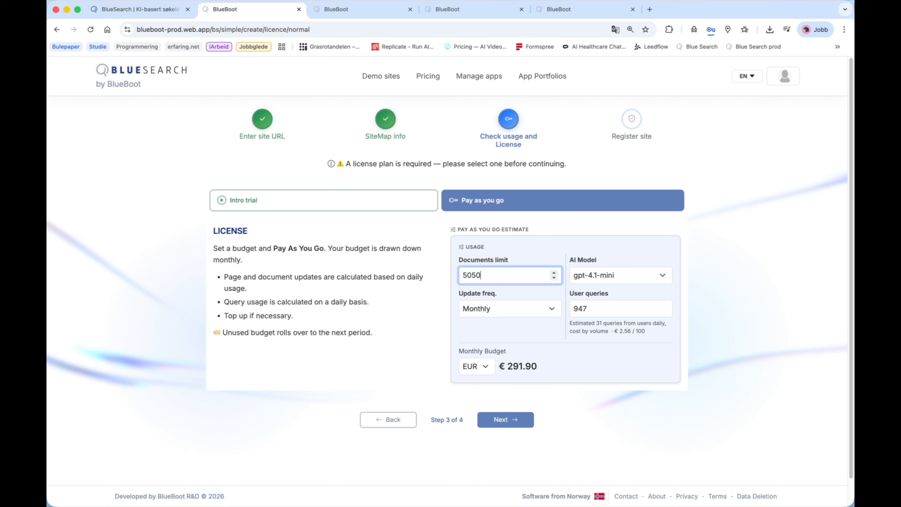
pyautogui.press('BackSpace')
pyautogui.press('BackSpace')
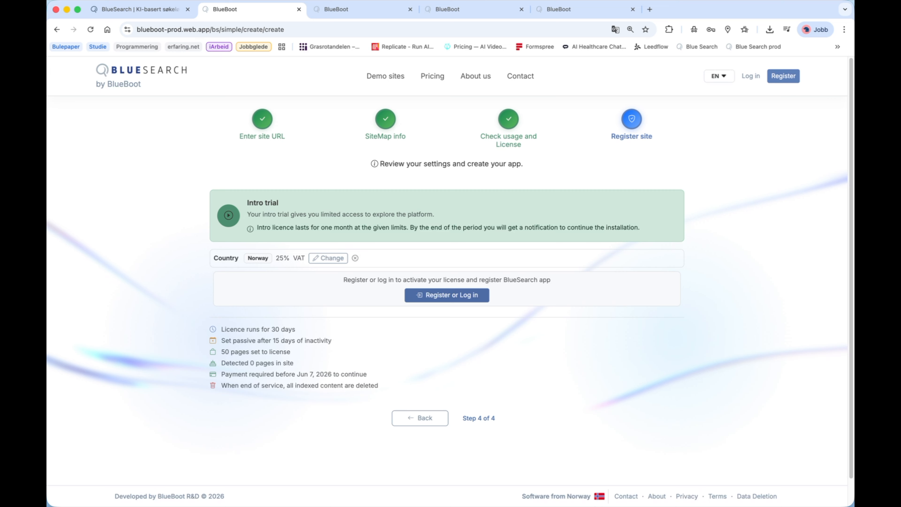
# - Go through account registration or login, accept the licence and usage terms, and register the app on the intro trial
pyautogui.click(446, 294)
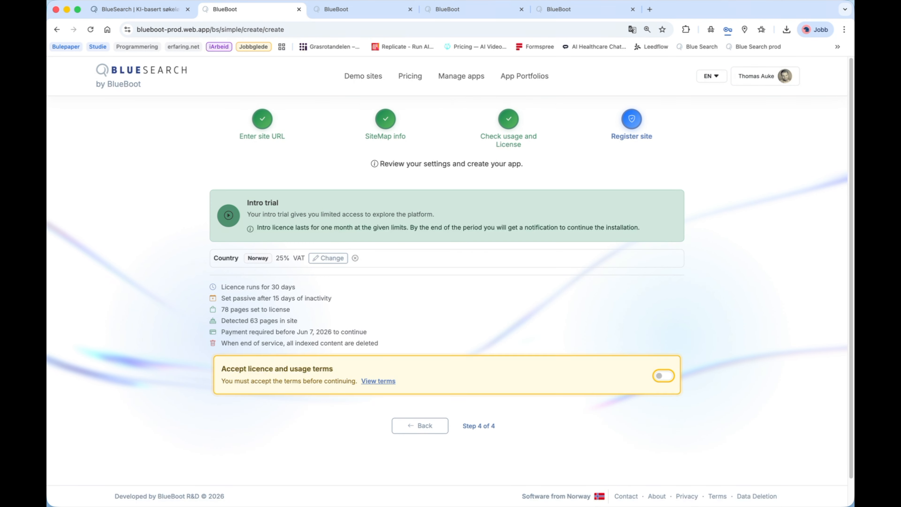
pyautogui.click(664, 375)
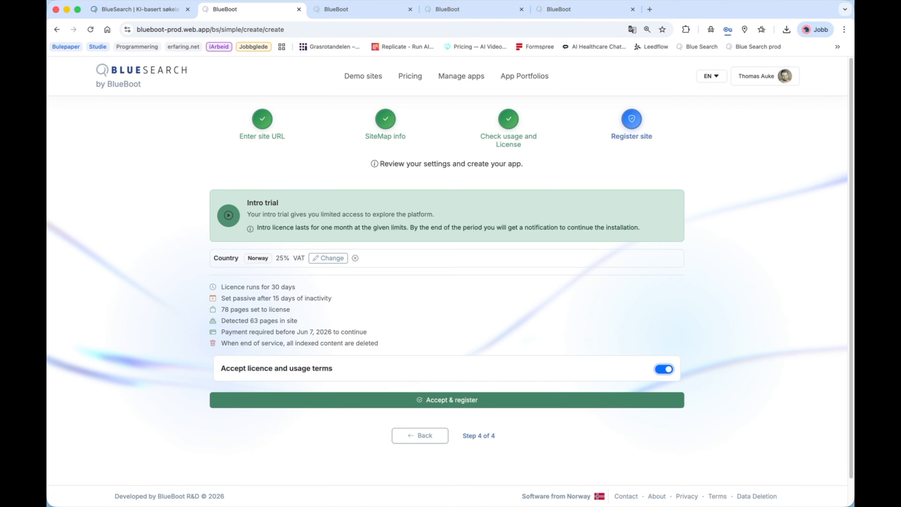
pyautogui.click(447, 400)
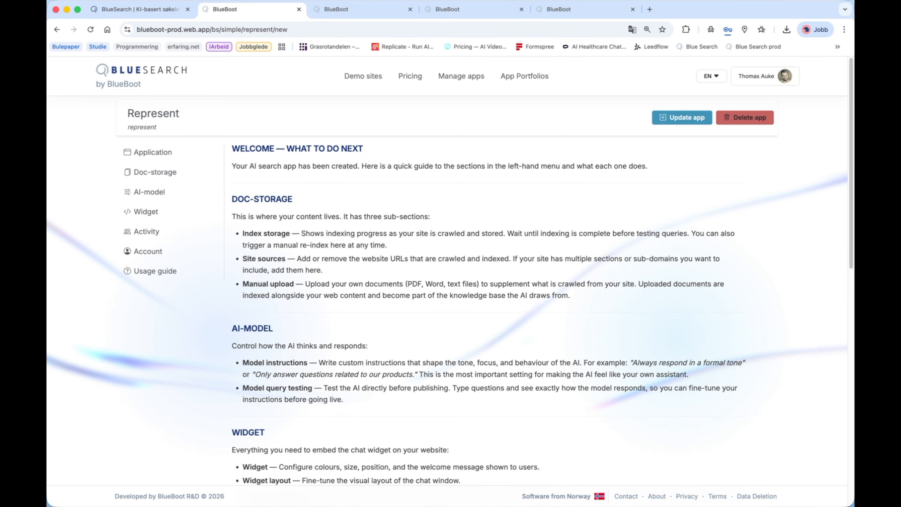
# - Read through the new app's welcome guide, including the section descriptions and the recommended first steps
pyautogui.scroll(-5, 449, 268)
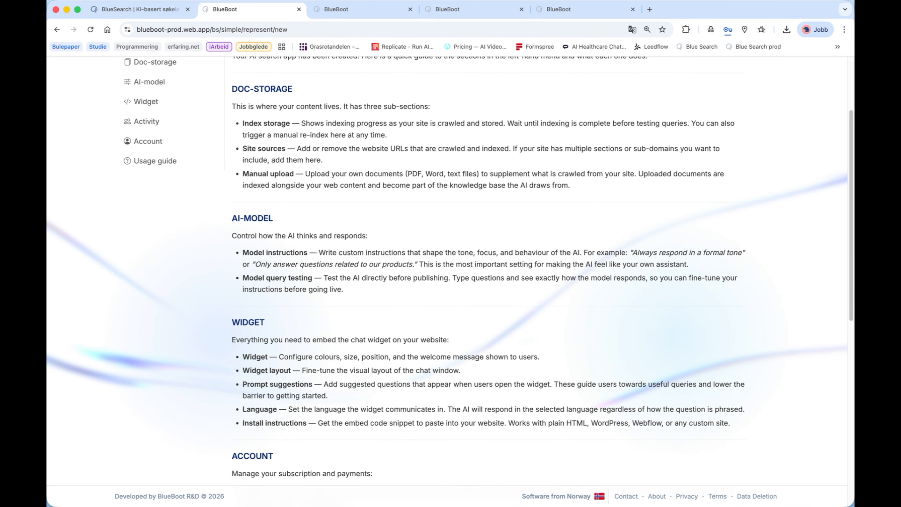
pyautogui.scroll(-6, 449, 268)
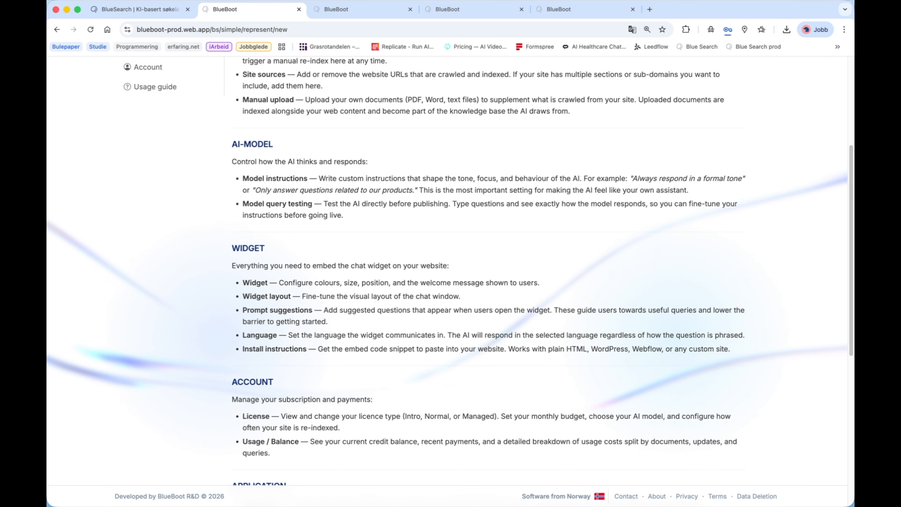
pyautogui.scroll(-6, 449, 268)
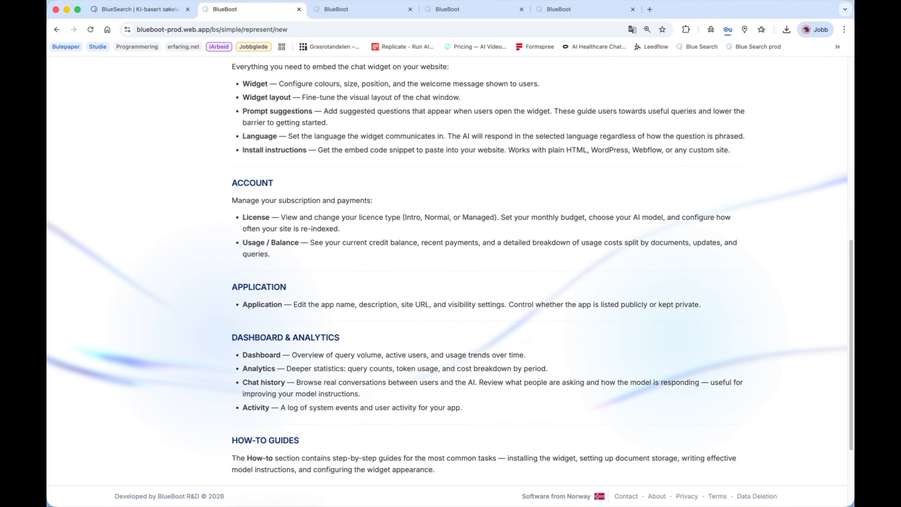
pyautogui.scroll(-5, 449, 267)
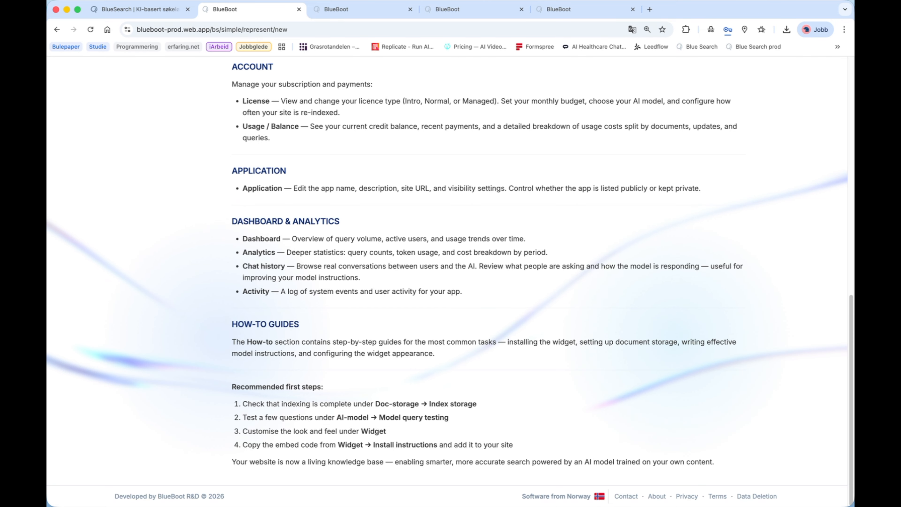
pyautogui.scroll(20, 450, 268)
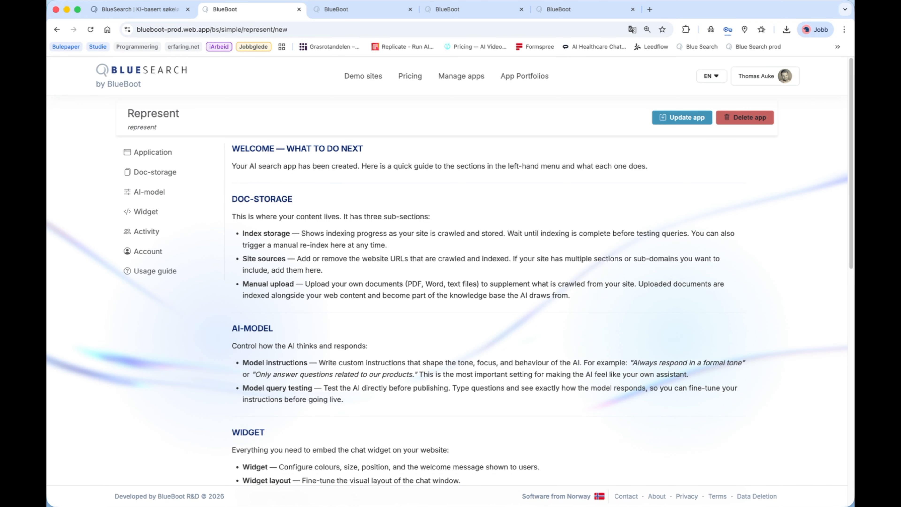
# - Examine the Represent app's ownership and visibility settings, and its document index status and site sources
pyautogui.click(153, 152)
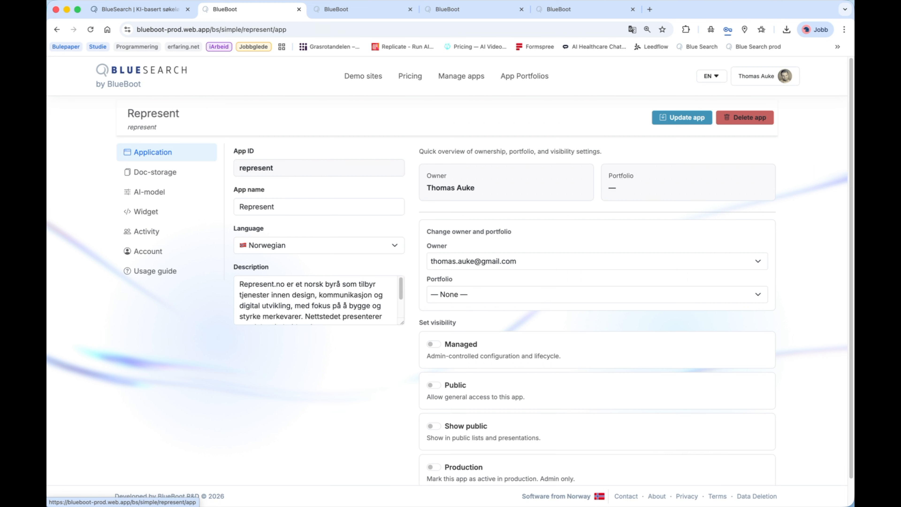
pyautogui.scroll(-1, 449, 274)
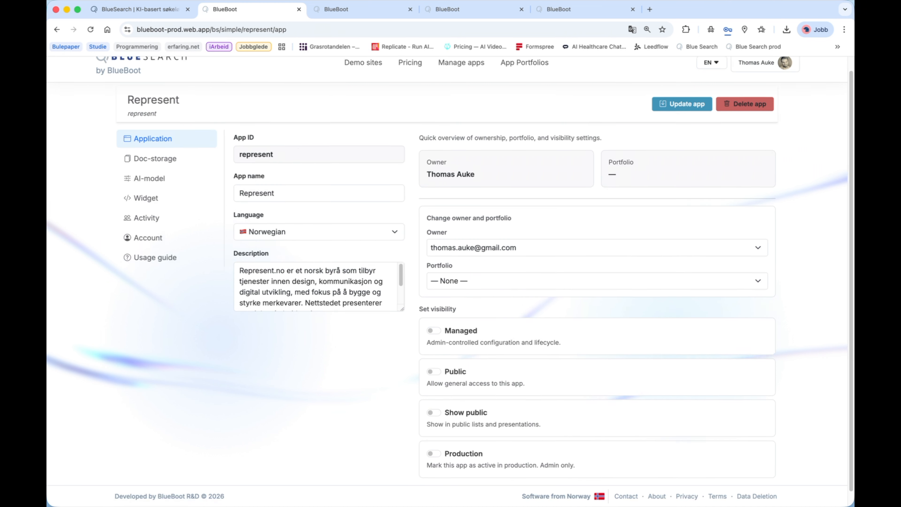
pyautogui.scroll(1, 449, 281)
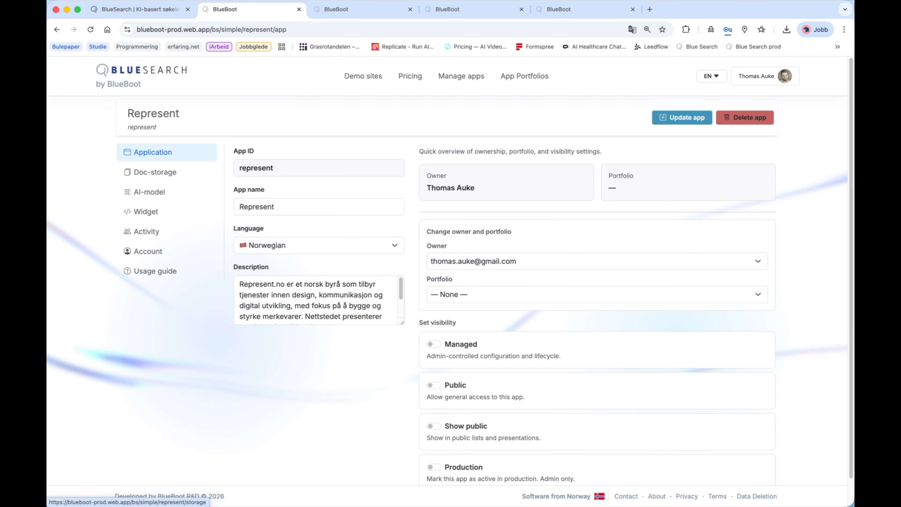
pyautogui.click(155, 172)
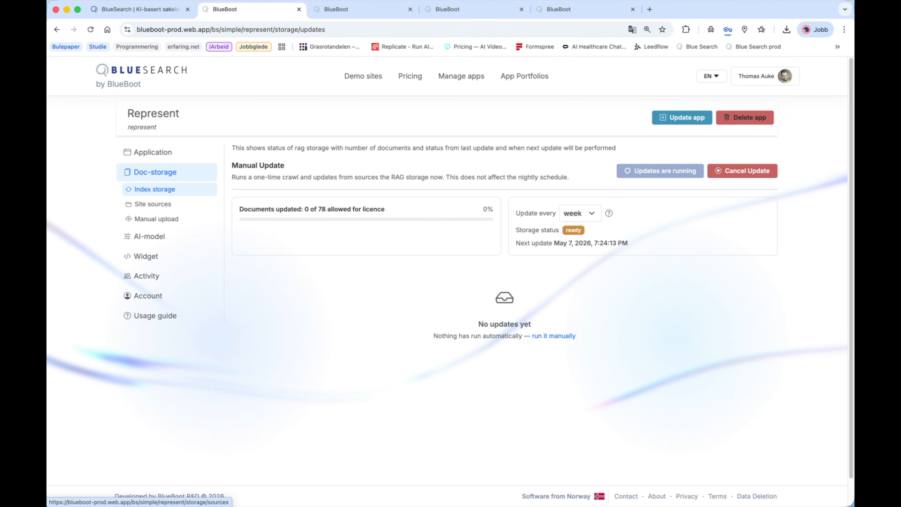
pyautogui.click(153, 203)
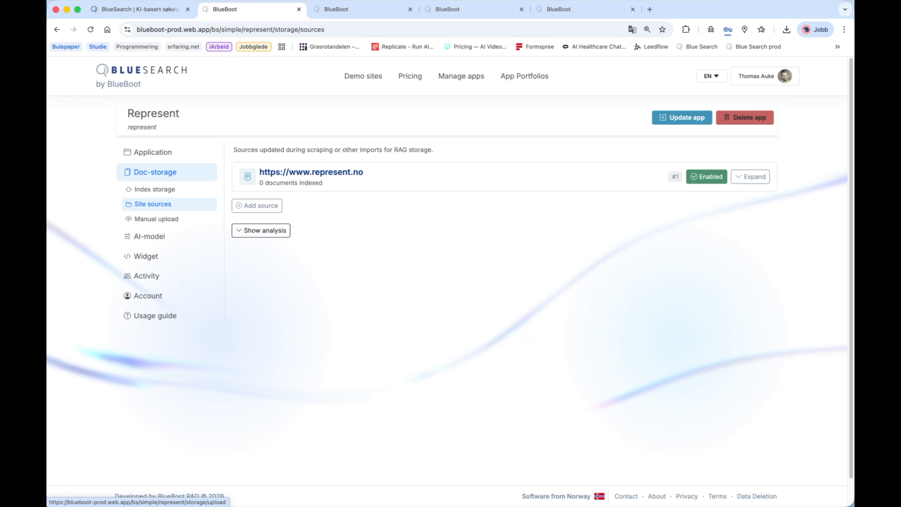
# - Upload Overskrift.pdf manually to the Represent app's document storage
pyautogui.click(156, 218)
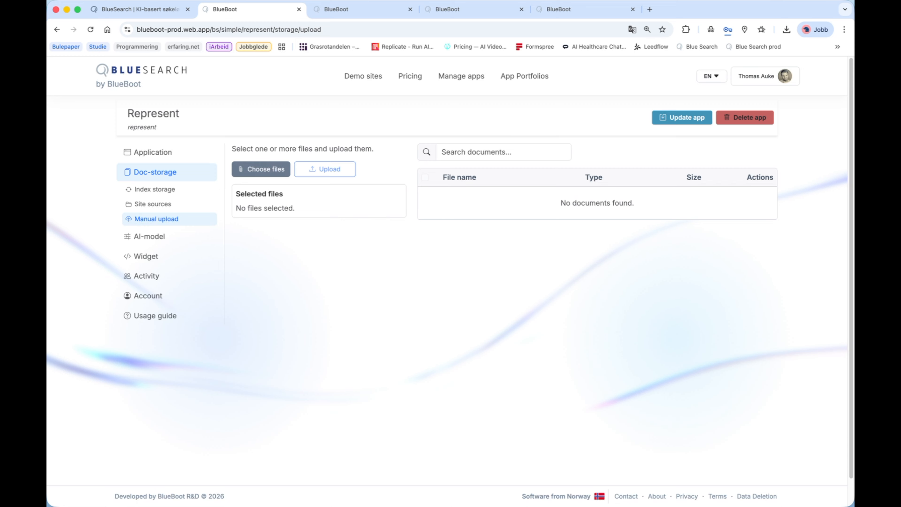
pyautogui.click(261, 170)
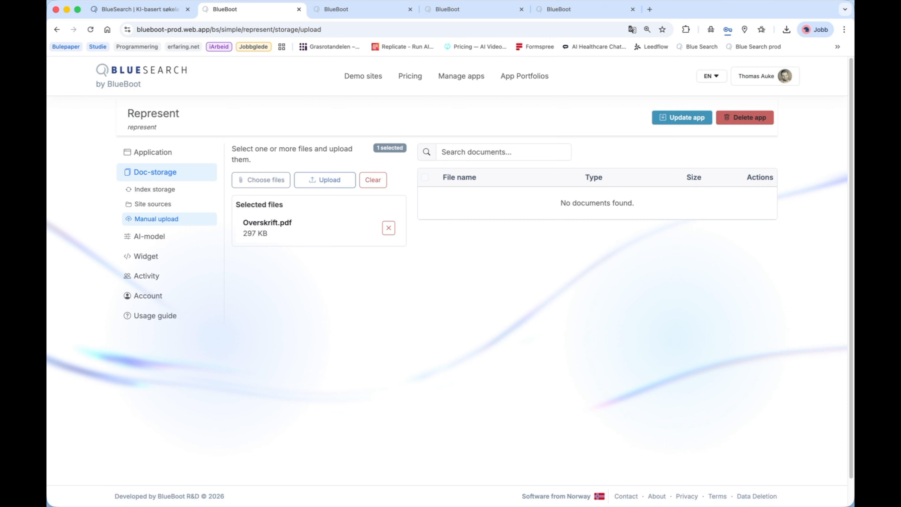
pyautogui.click(325, 179)
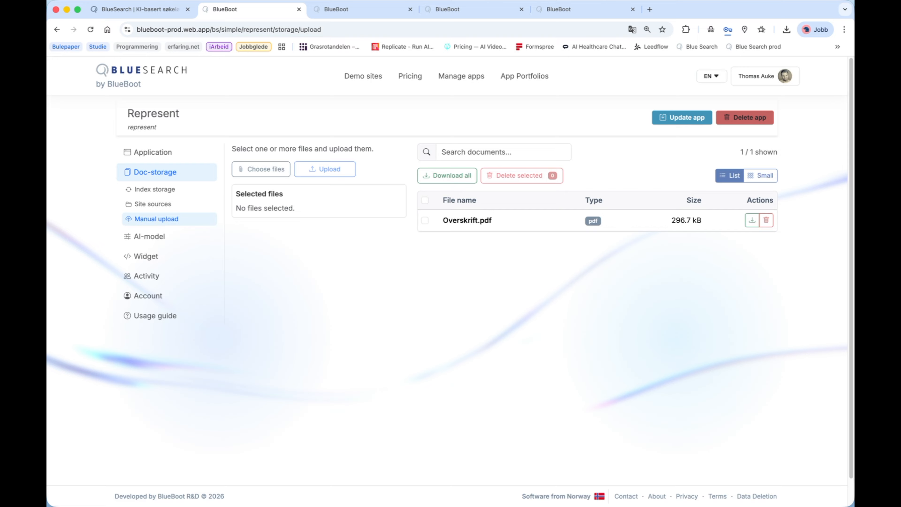
# - Open the model instructions of the Represent app's AI model
pyautogui.click(149, 236)
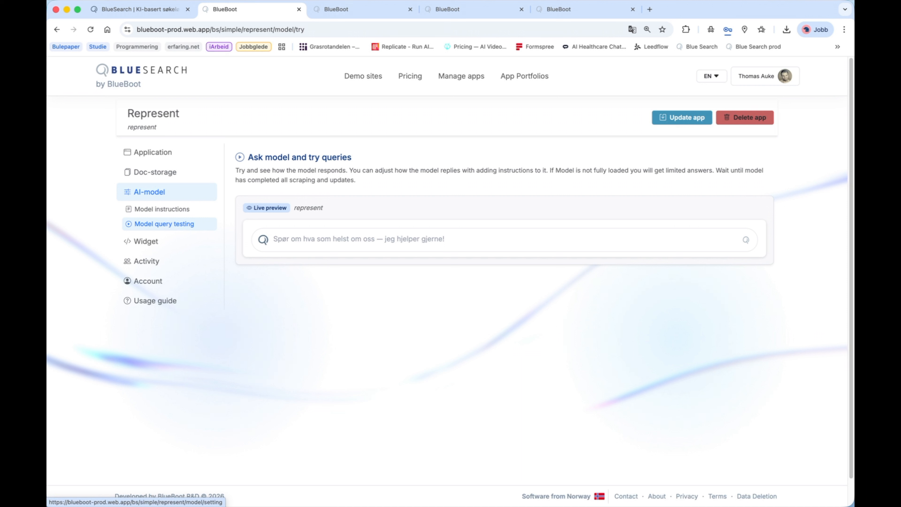
pyautogui.click(161, 209)
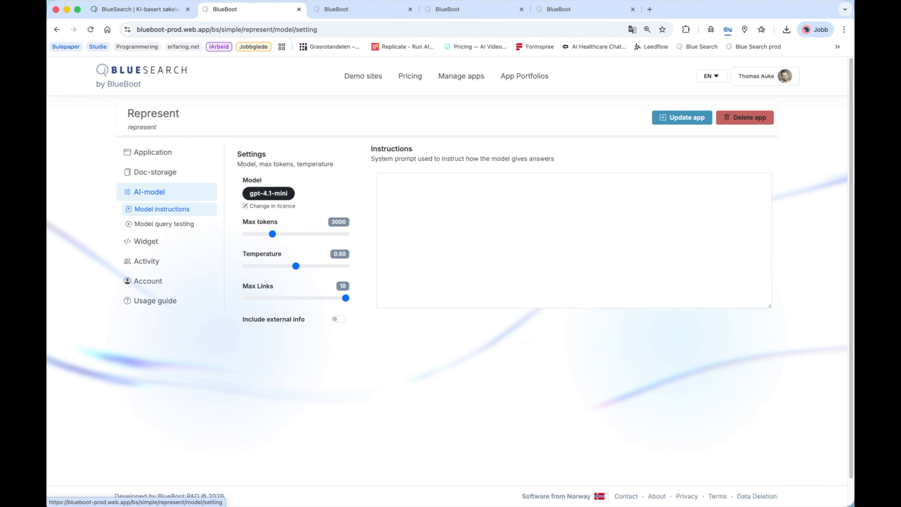
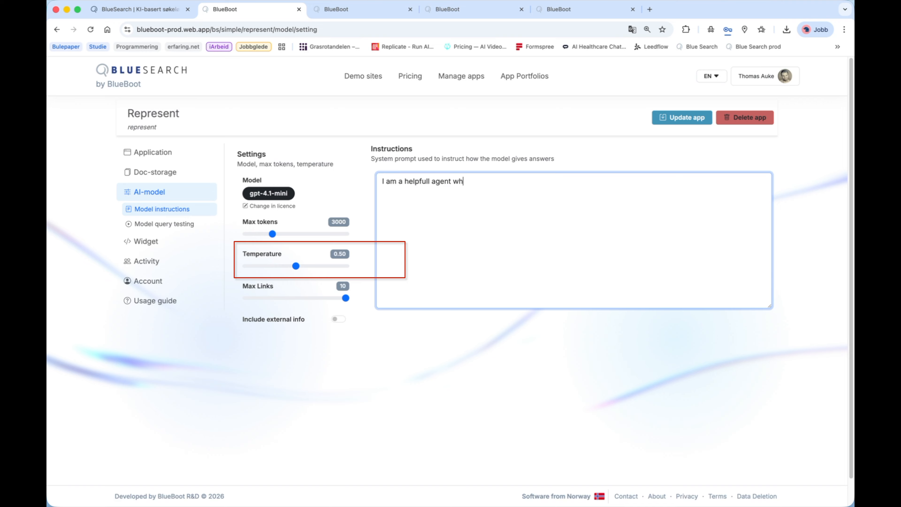
# - Complete the model instructions as "I am a helpfull agent who knows everything about my store and product." and open the model query testing page
pyautogui.write('know')
pyautogui.write('s ')
pyautogui.write('e')
pyautogui.write('ver')
pyautogui.write('y')
pyautogui.write('ti')
pyautogui.write('hing')
pyautogui.write('.')
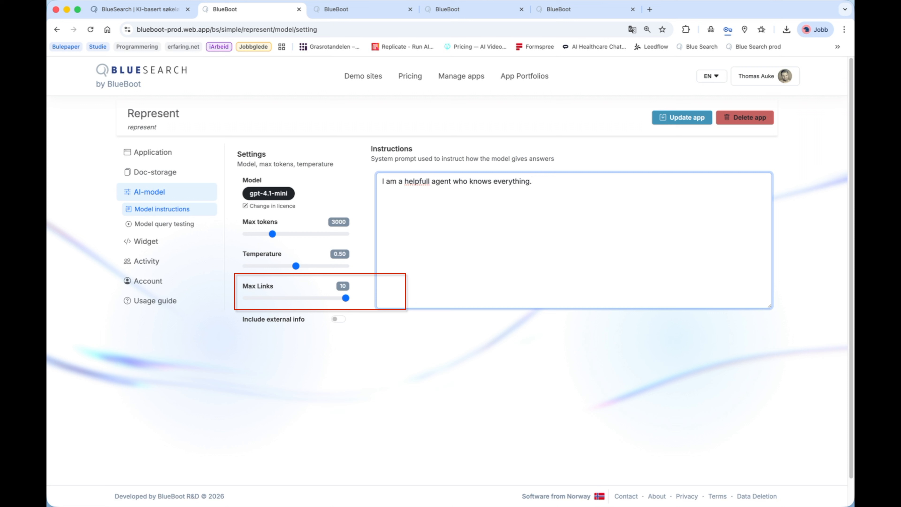
pyautogui.press('BackSpace')
pyautogui.write('about my ')
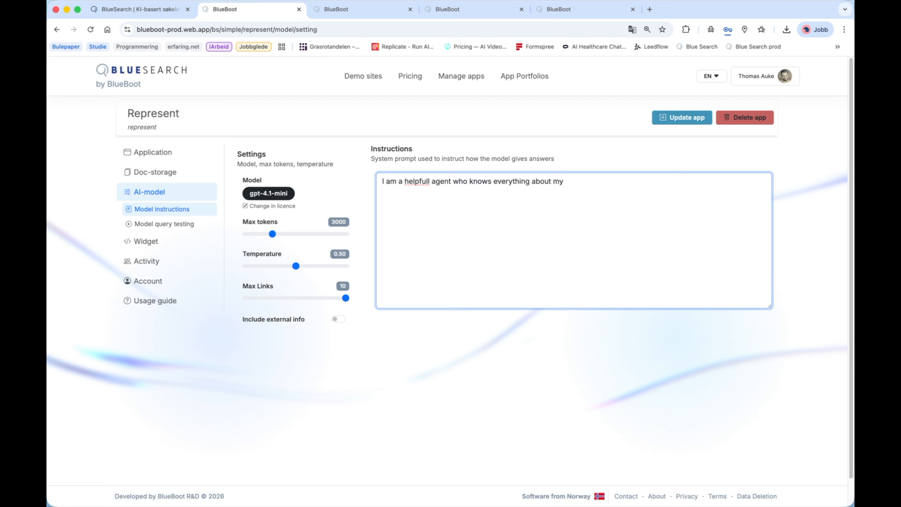
pyautogui.write('store and product.')
pyautogui.scroll(-1, 451, 277)
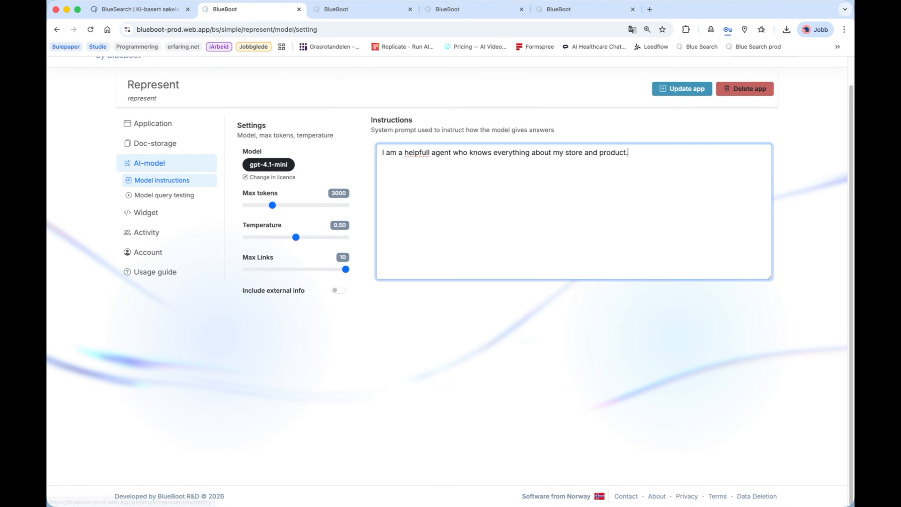
pyautogui.click(164, 222)
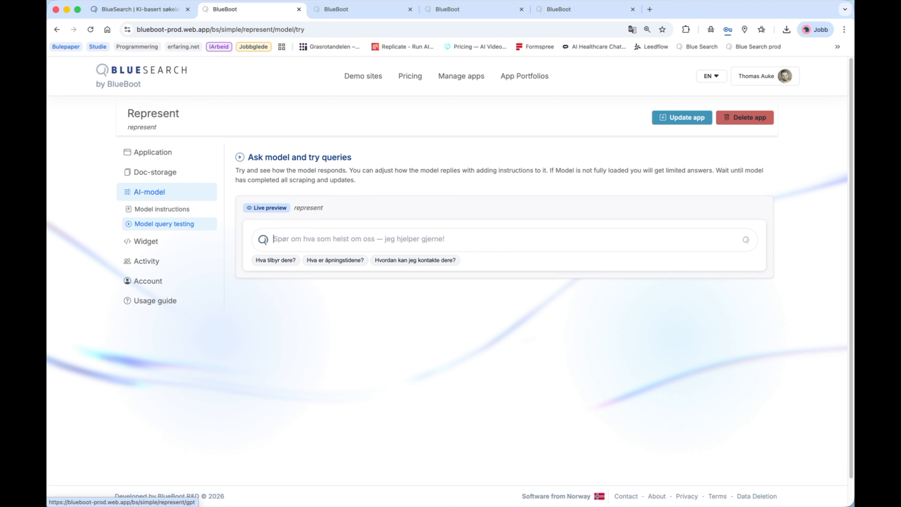
# - Set the widget's header title to "Lolo BlueSearch" in its branding settings
pyautogui.click(146, 241)
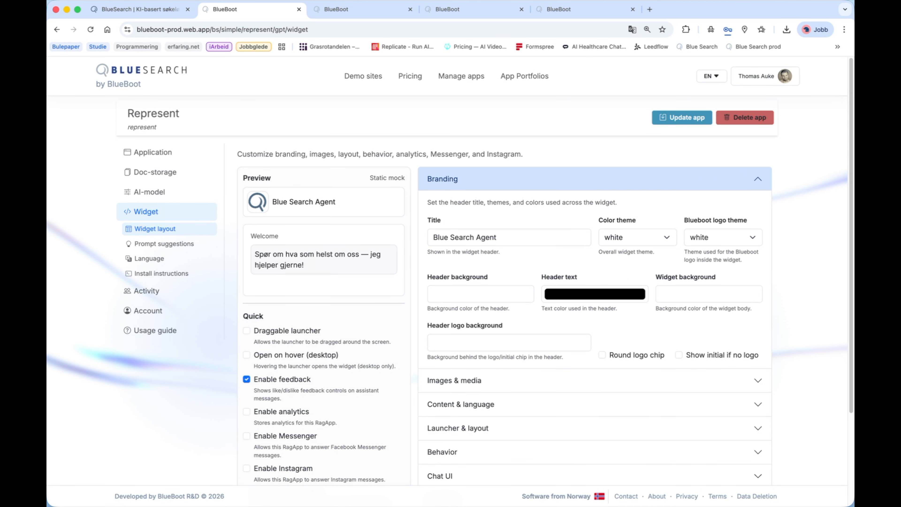
pyautogui.moveTo(432, 237); pyautogui.dragTo(497, 237)
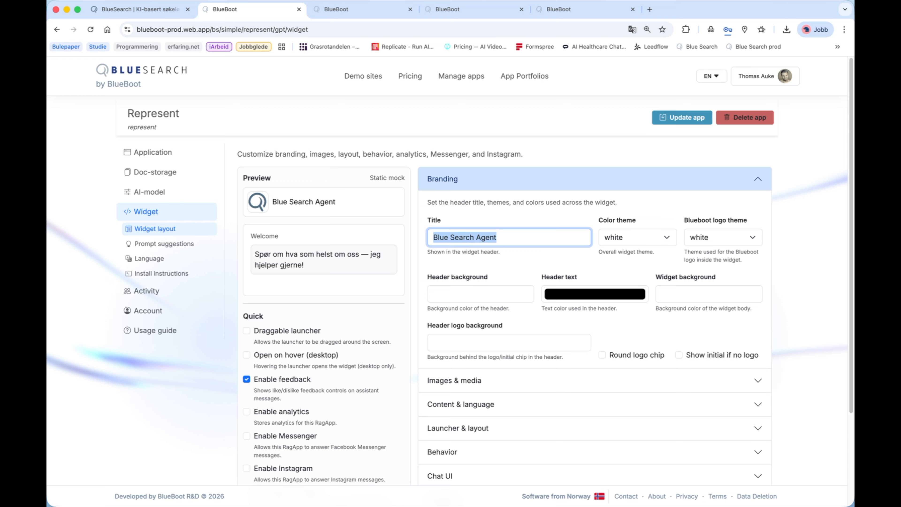
pyautogui.write('Lolo')
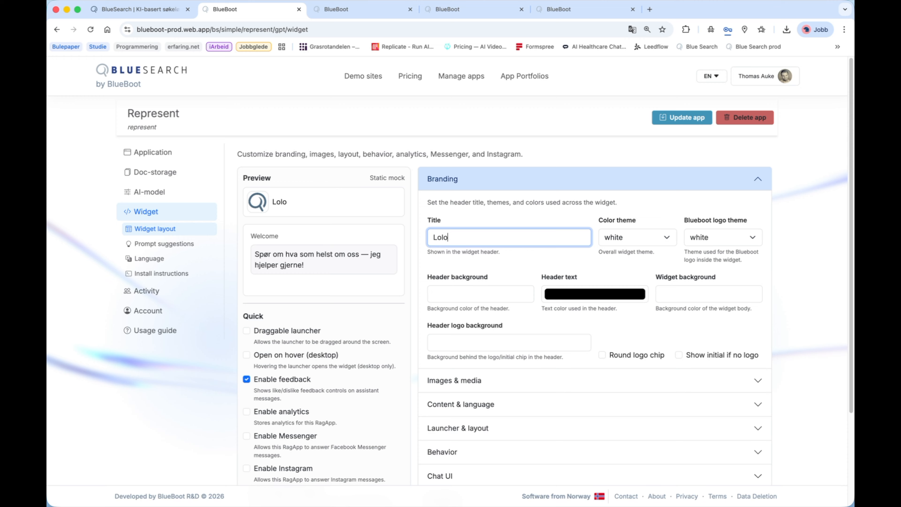
pyautogui.write(' BlueSearch')
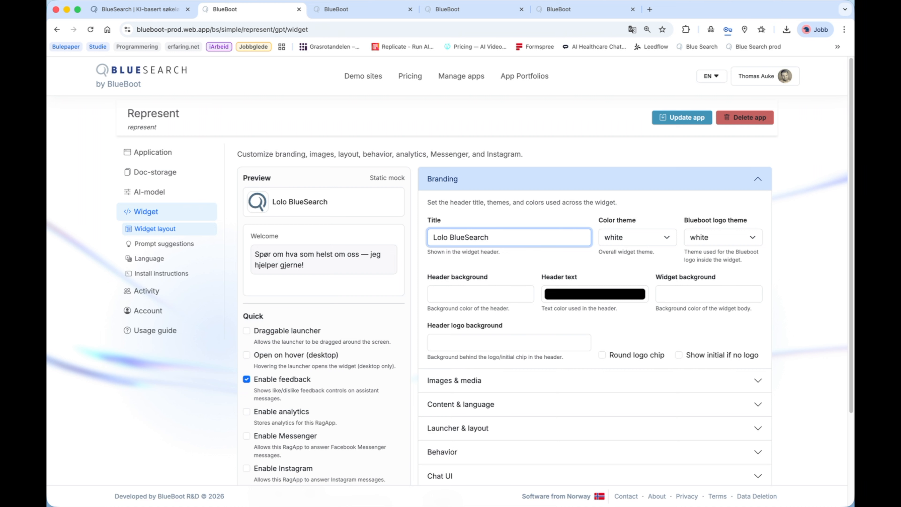
# - Examine the widget's image and media upload settings, including the role avatars and the launcher video option
pyautogui.scroll(-1, 450, 270)
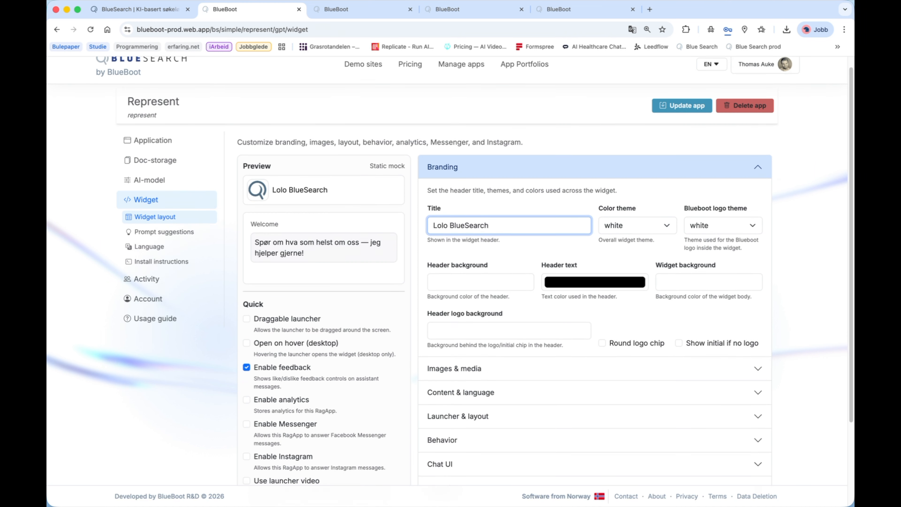
pyautogui.scroll(-2, 449, 270)
pyautogui.click(595, 313)
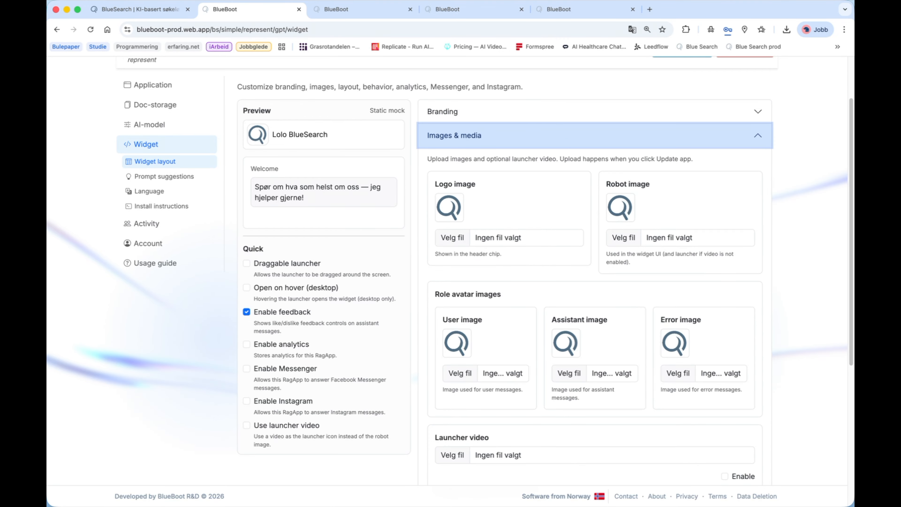
pyautogui.scroll(1, 460, 373)
pyautogui.scroll(-5, 677, 375)
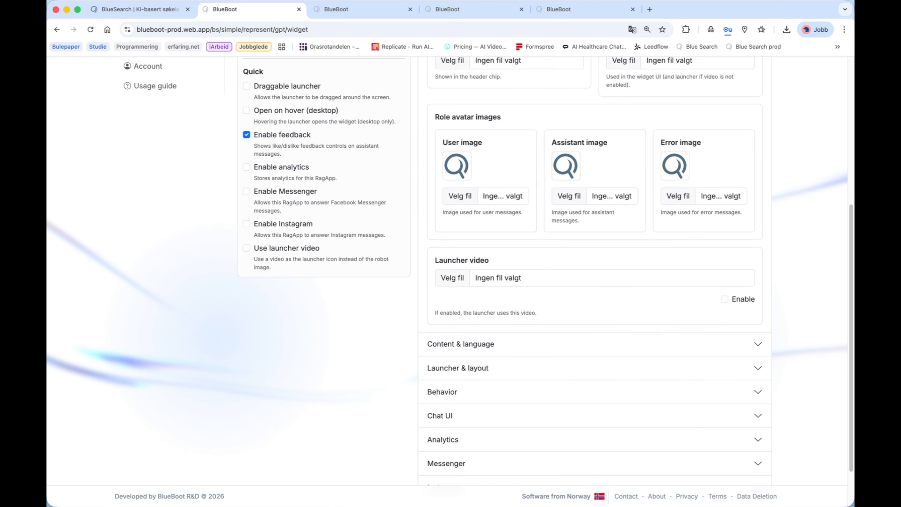
pyautogui.click(247, 248)
pyautogui.click(246, 248)
# - Set the widget's welcome text to "Ask about what ever you like!" and its default language to English (en)
pyautogui.click(461, 344)
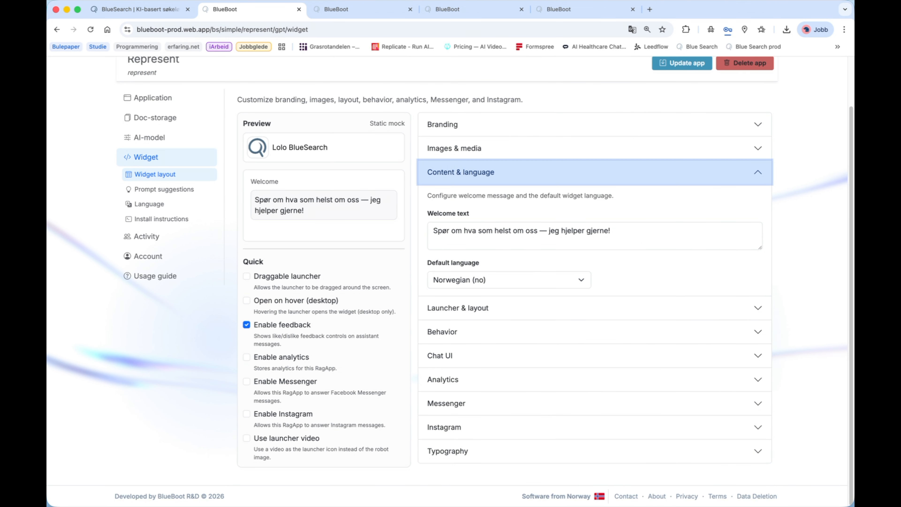
pyautogui.moveTo(611, 231); pyautogui.dragTo(431, 231)
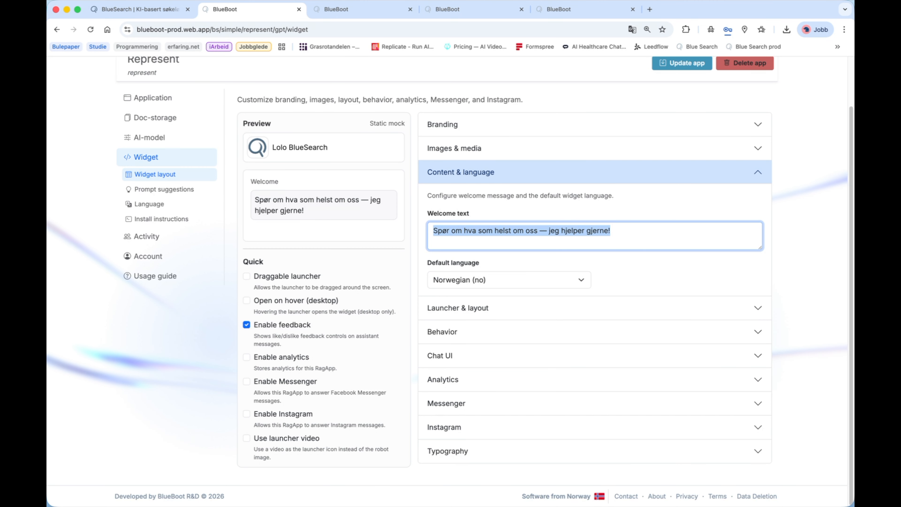
pyautogui.write('Ask about what ever you like!')
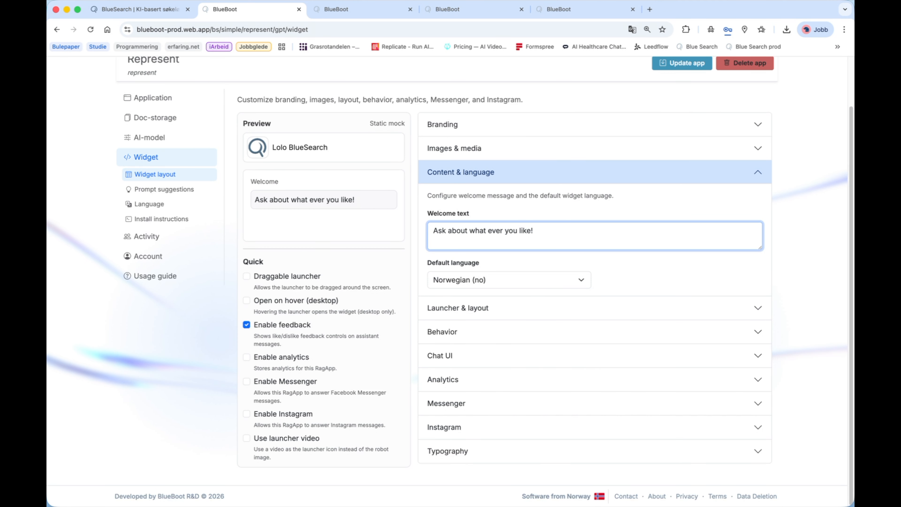
pyautogui.click(509, 284)
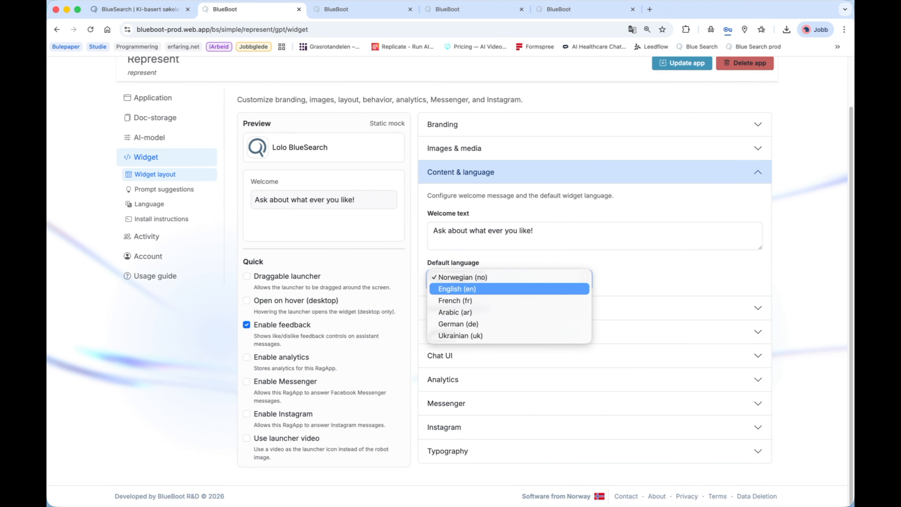
pyautogui.click(508, 289)
# - Look through the widget's launcher and layout, behavior, chat UI and analytics settings
pyautogui.press('Tab')
pyautogui.press('Return')
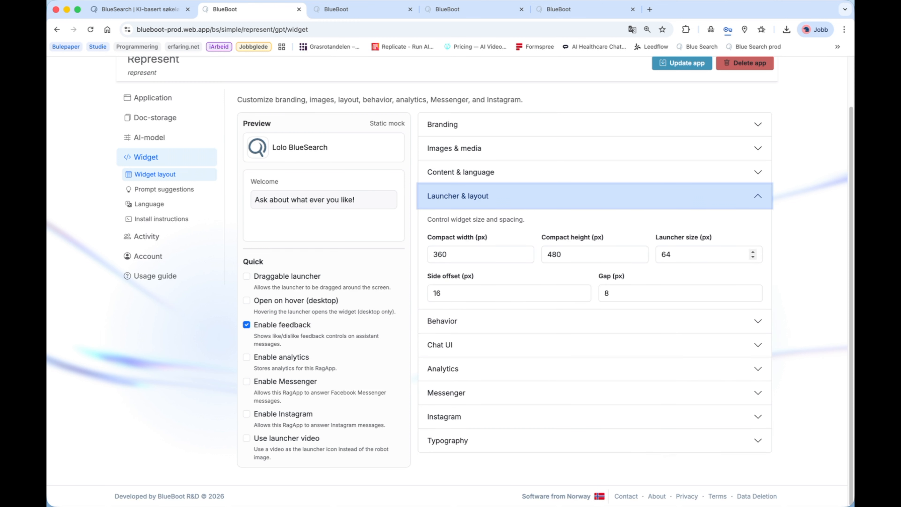
pyautogui.click(594, 320)
pyautogui.press('Return')
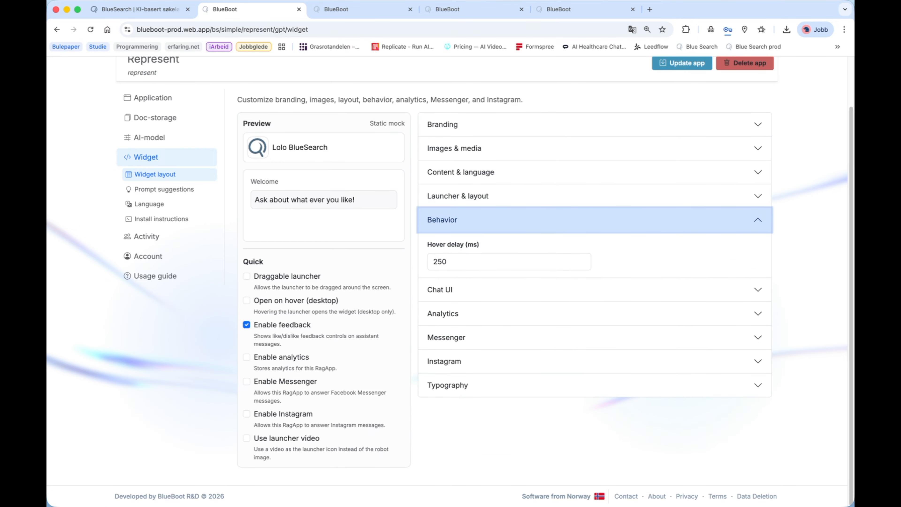
pyautogui.press('Tab')
pyautogui.press('Tab')
pyautogui.press('Return')
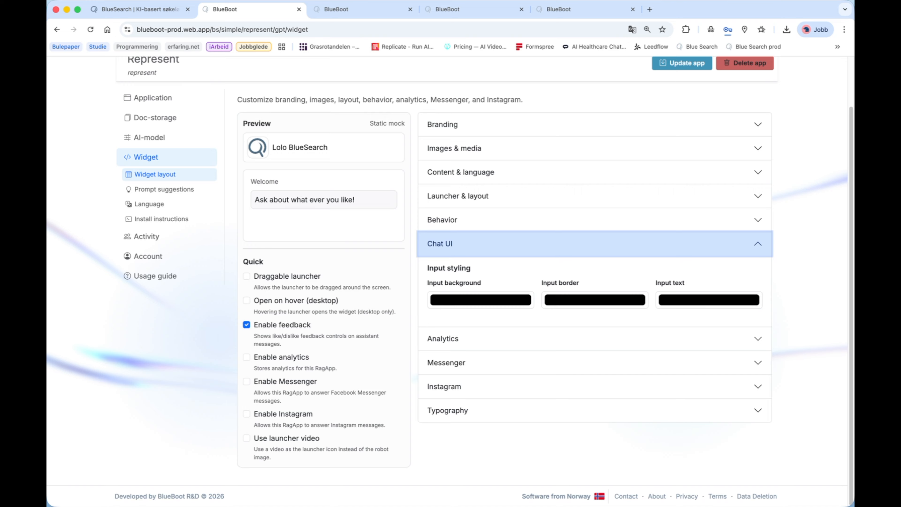
pyautogui.press('Tab')
pyautogui.press('Tab')
pyautogui.press('Tab')
pyautogui.press('Tab')
pyautogui.press('Return')
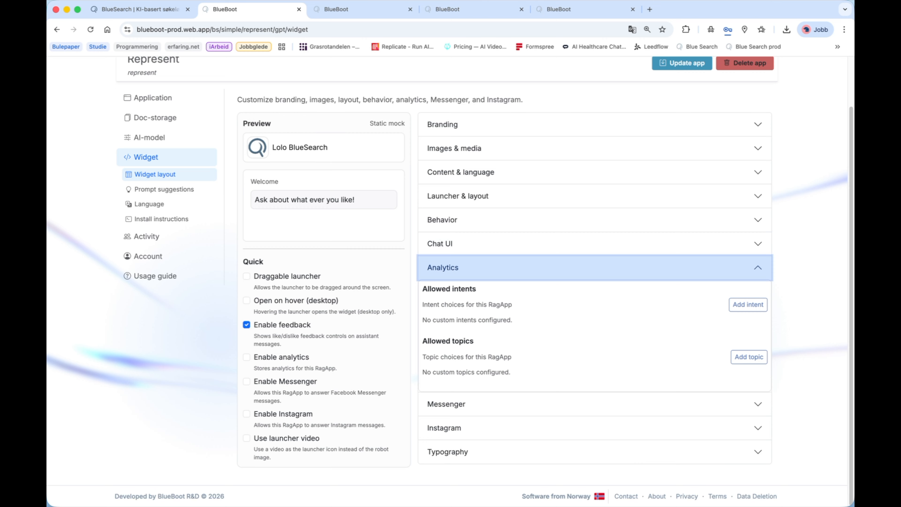
pyautogui.press('Tab')
pyautogui.press('Tab')
pyautogui.press('Tab')
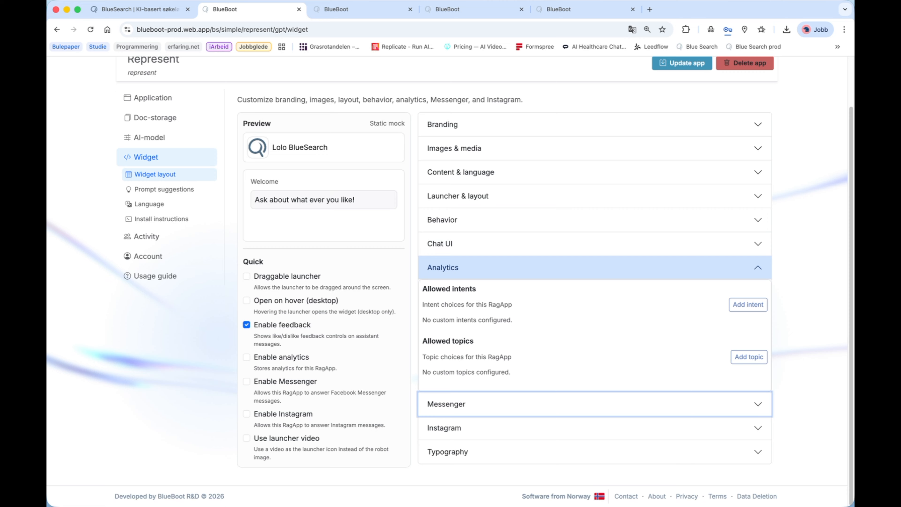
# - Enable analytics, Messenger and Instagram for the Represent app's widget
pyautogui.click(246, 357)
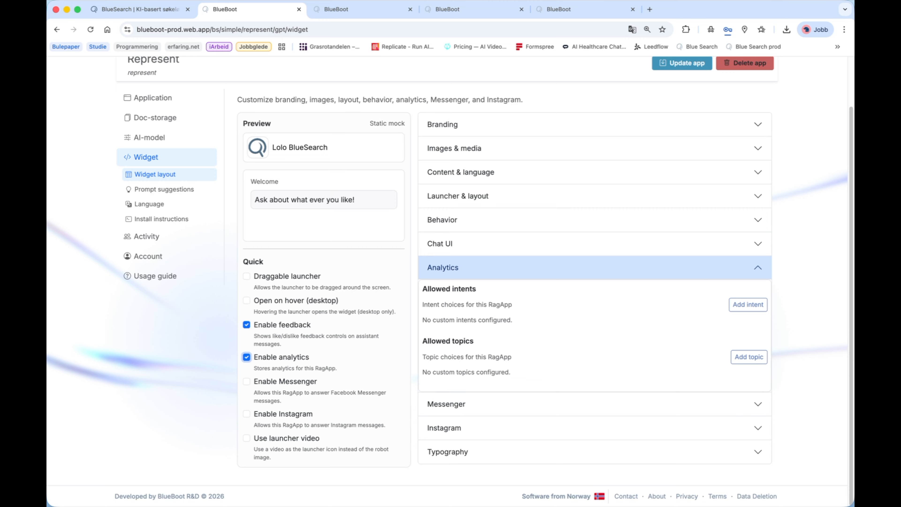
pyautogui.click(594, 403)
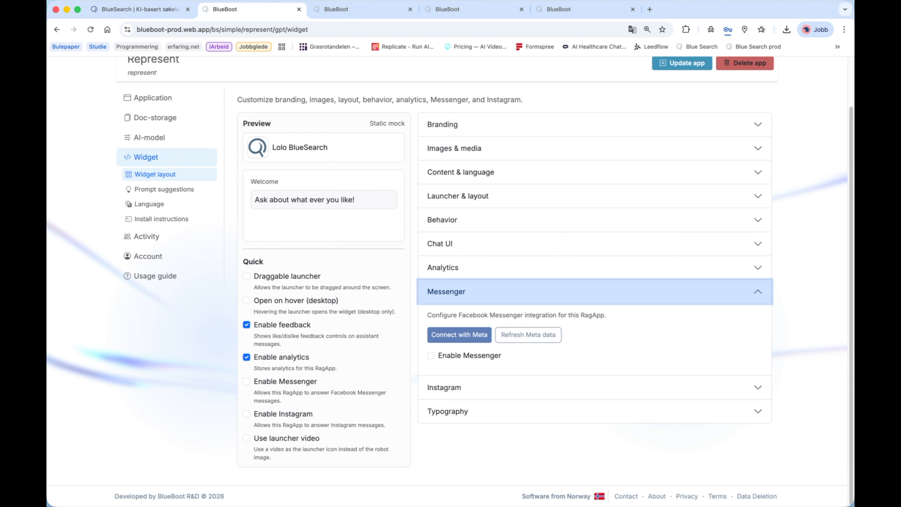
pyautogui.click(431, 355)
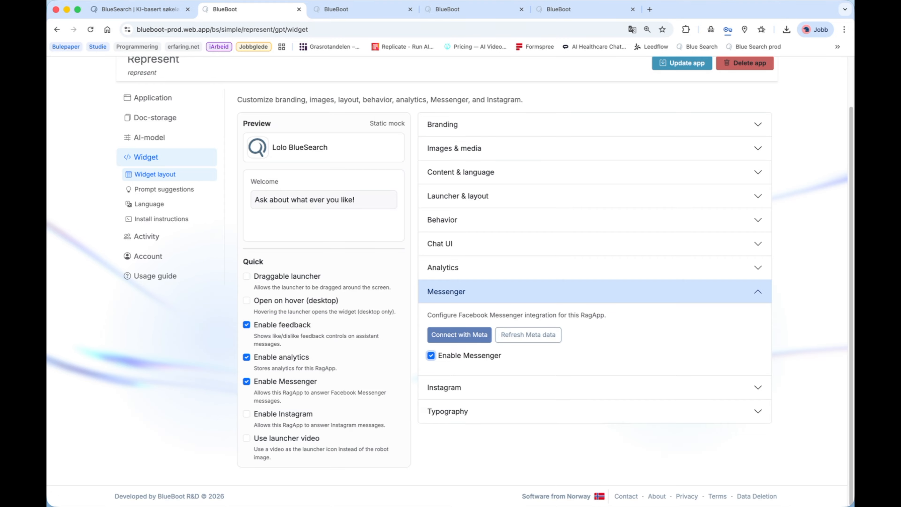
pyautogui.click(444, 387)
pyautogui.click(431, 402)
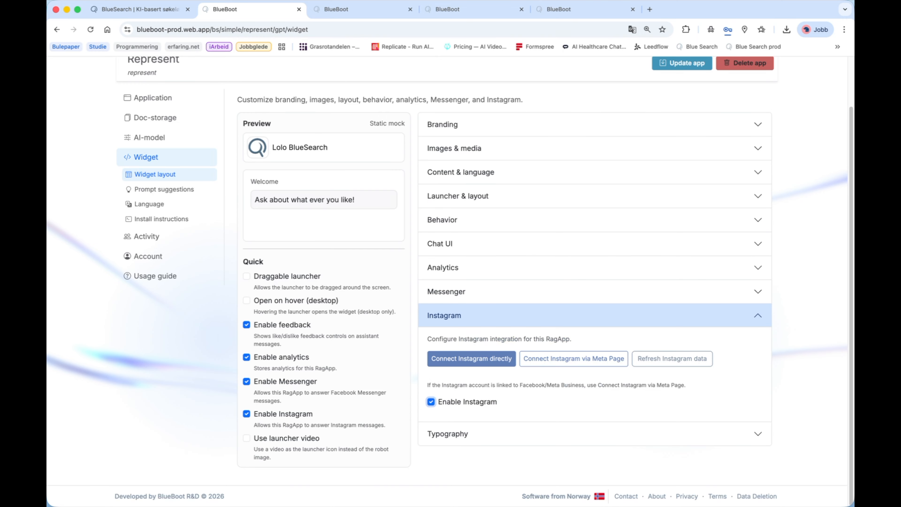
# - Review the widget's typography and prompt suggestions, and read its install instructions through to the start of the WordPress plugin section
pyautogui.click(447, 435)
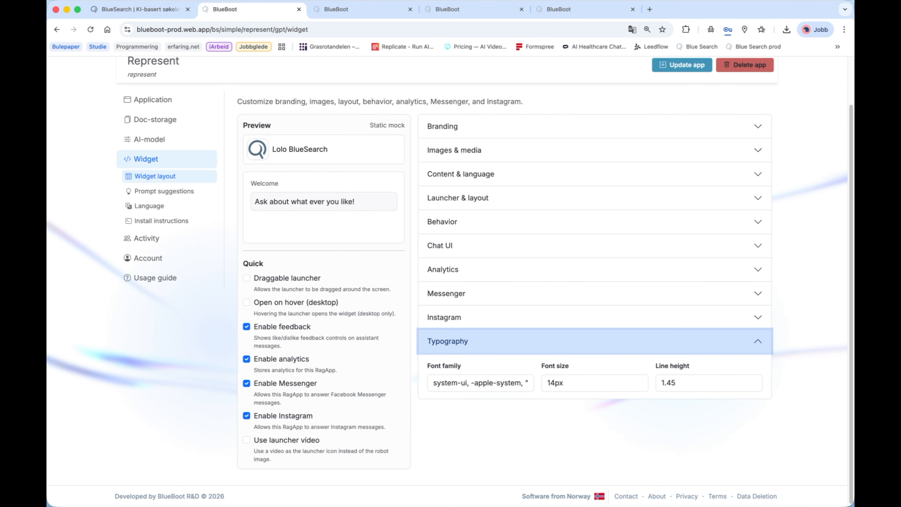
pyautogui.click(163, 190)
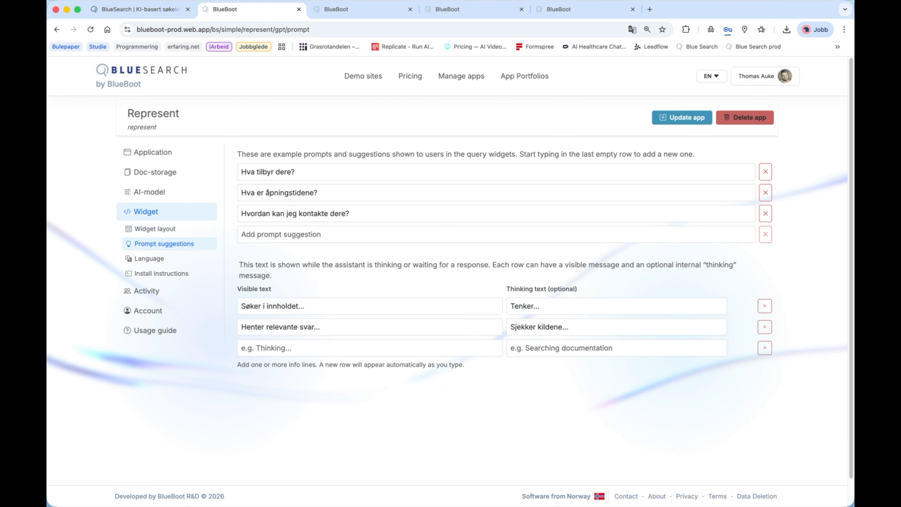
pyautogui.click(161, 273)
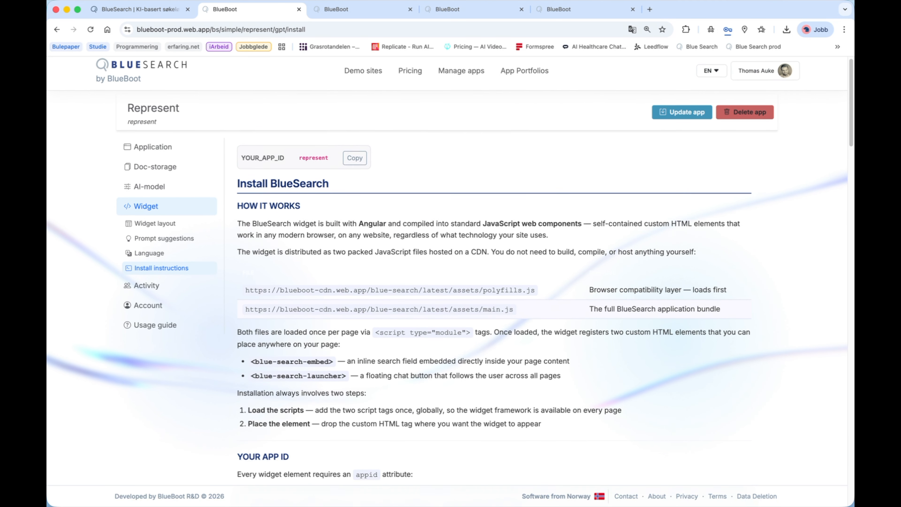
pyautogui.scroll(-3, 446, 271)
pyautogui.scroll(-3, 447, 271)
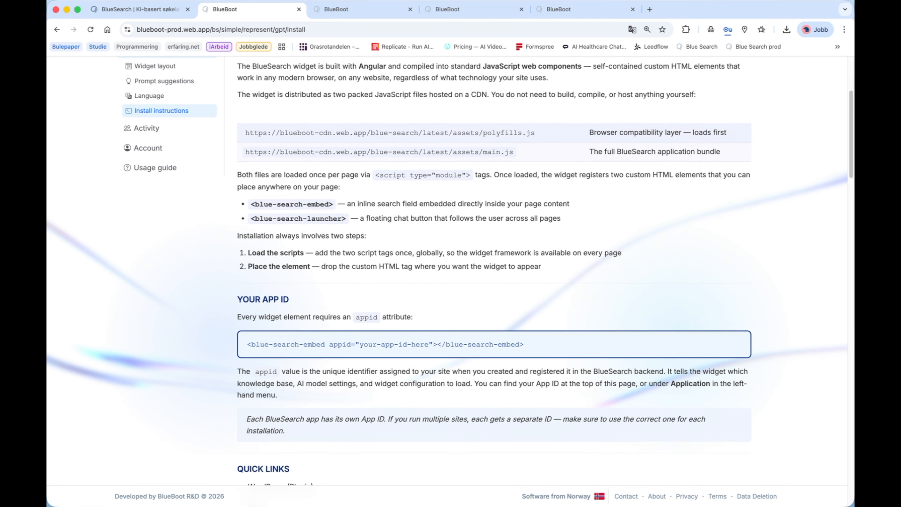
pyautogui.scroll(-6, 447, 271)
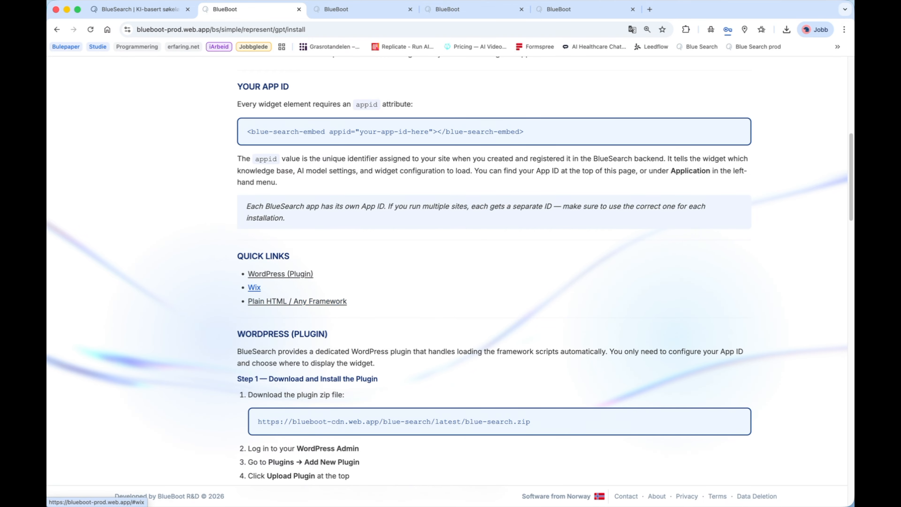
pyautogui.scroll(10, 447, 272)
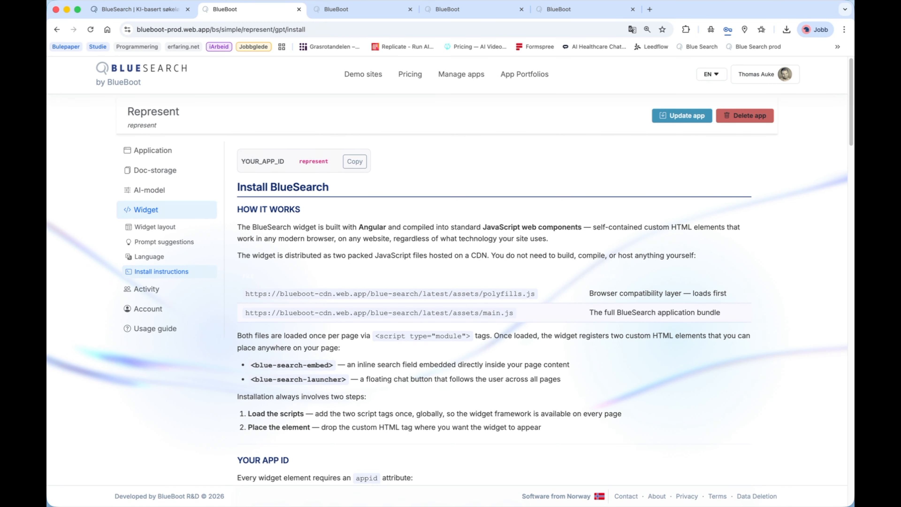
# - Review the Represent app's chat history, activity dashboard and analytics, along with its account usage, balance and licence details
pyautogui.click(147, 288)
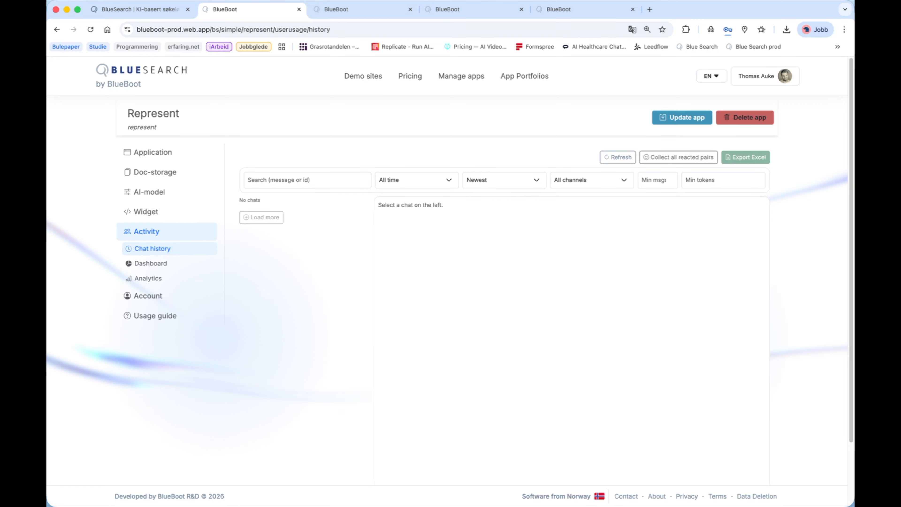
pyautogui.click(150, 264)
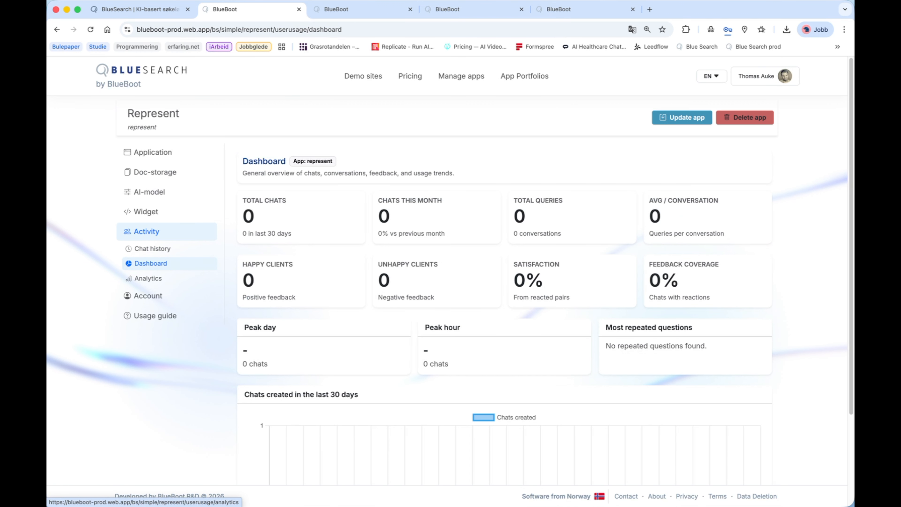
pyautogui.click(147, 278)
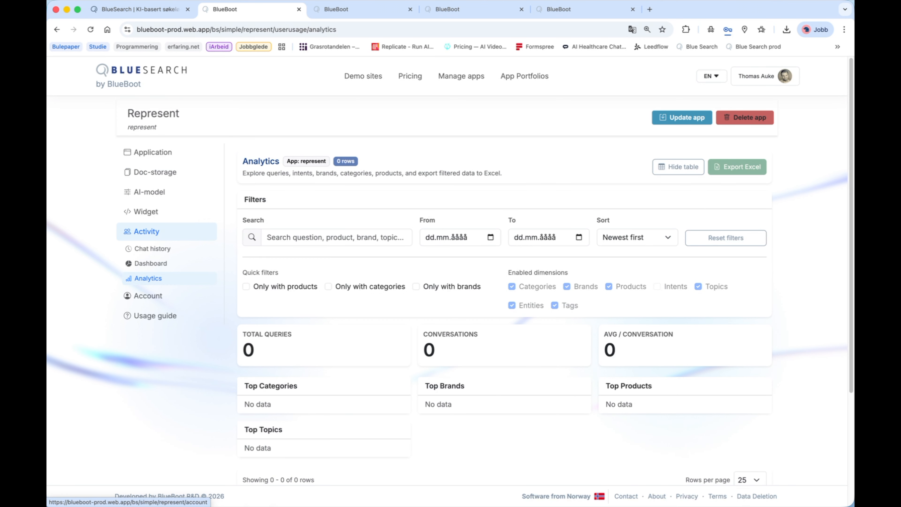
pyautogui.click(148, 296)
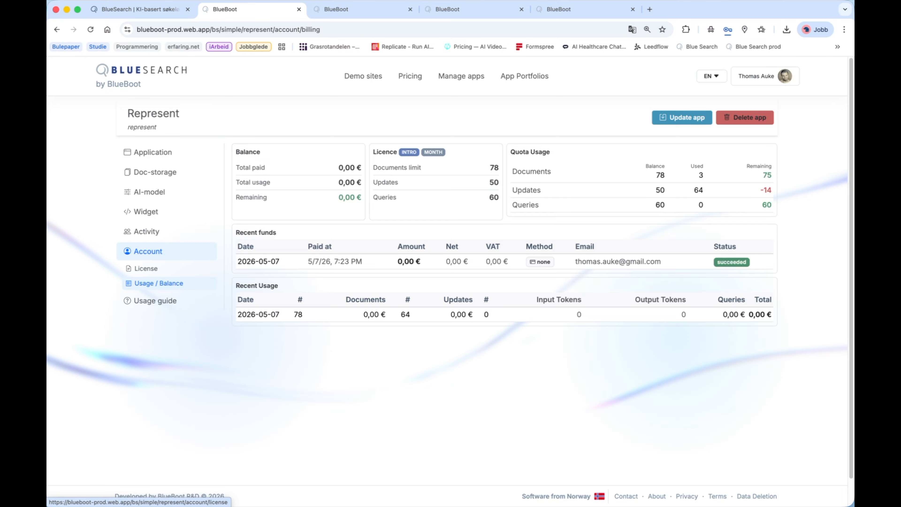
pyautogui.click(145, 268)
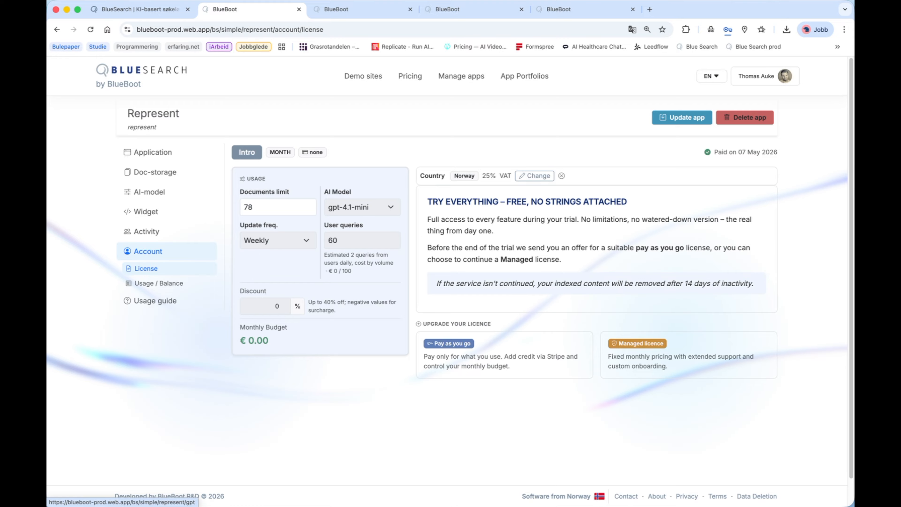
# - Return to the Represent app's widget layout settings
pyautogui.click(145, 212)
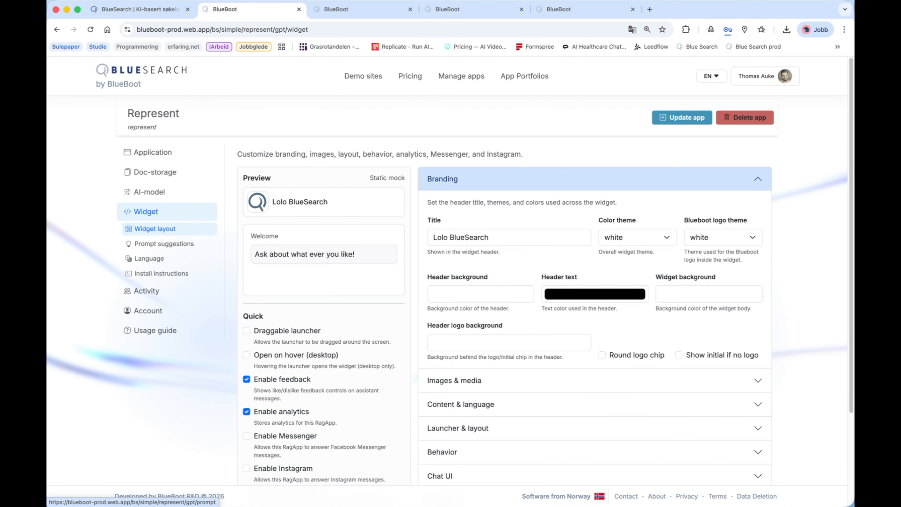